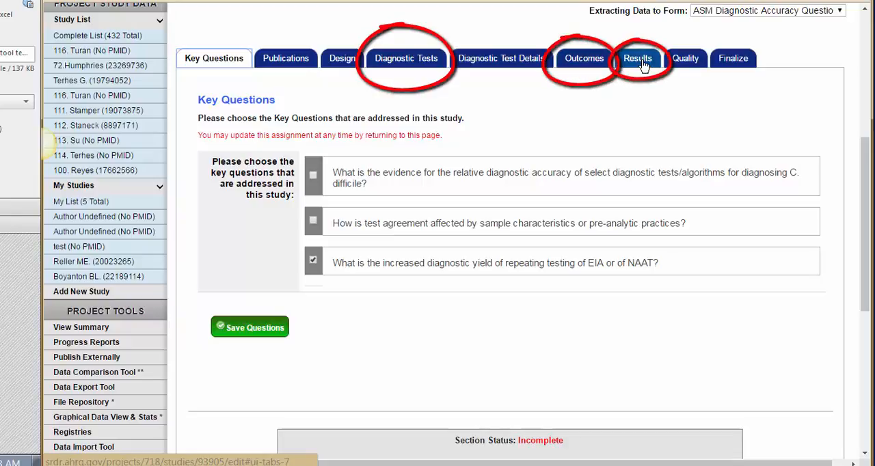
Review the study's diagnostic tests and the suggested titles for a new index test, leaving without adding one.
left_click(418, 61)
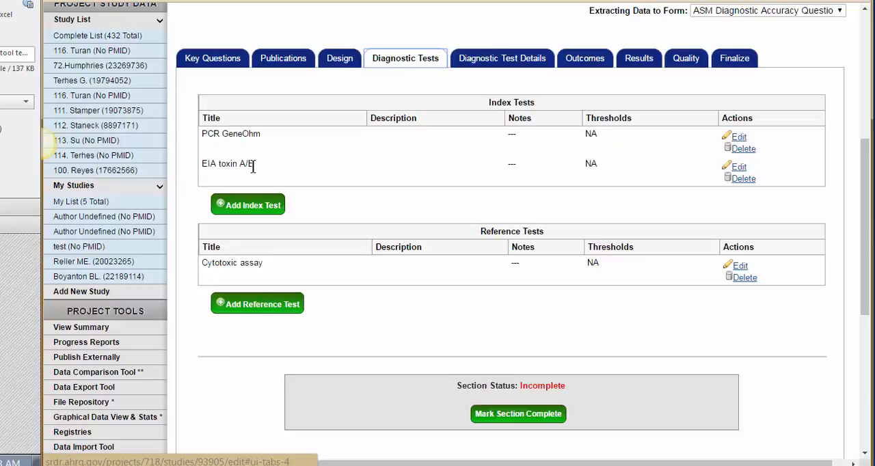
left_click(271, 208)
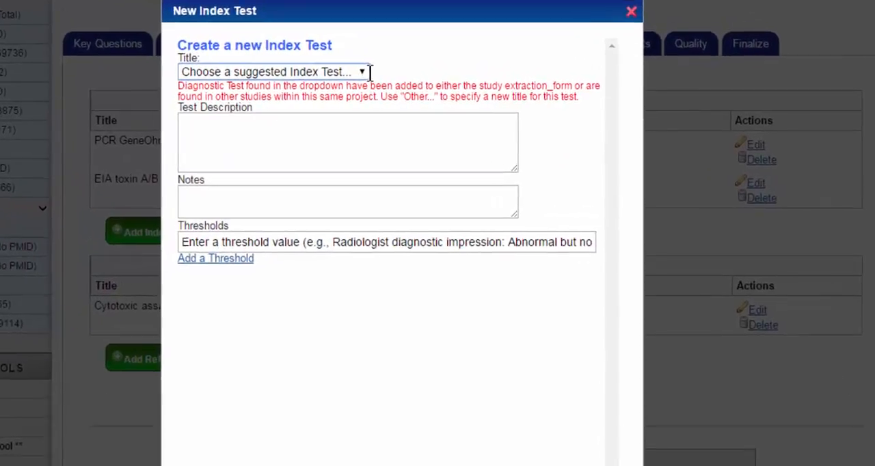
left_click(416, 80)
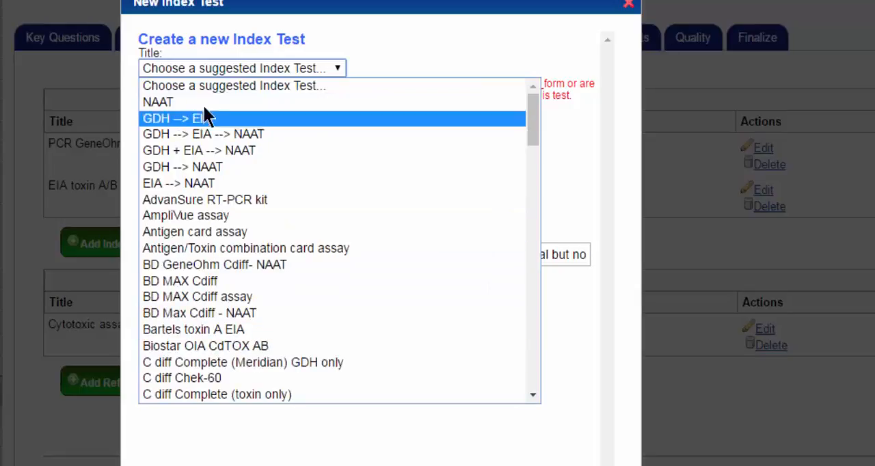
left_click(365, 452)
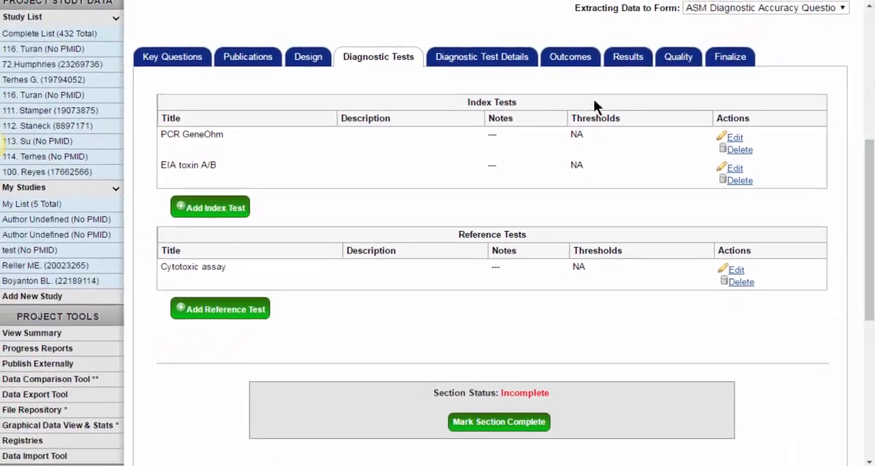
Open the study's Diagnostic Accuracy outcome for editing and choose Diagnostic Accuracy as its outcome title.
left_click(576, 60)
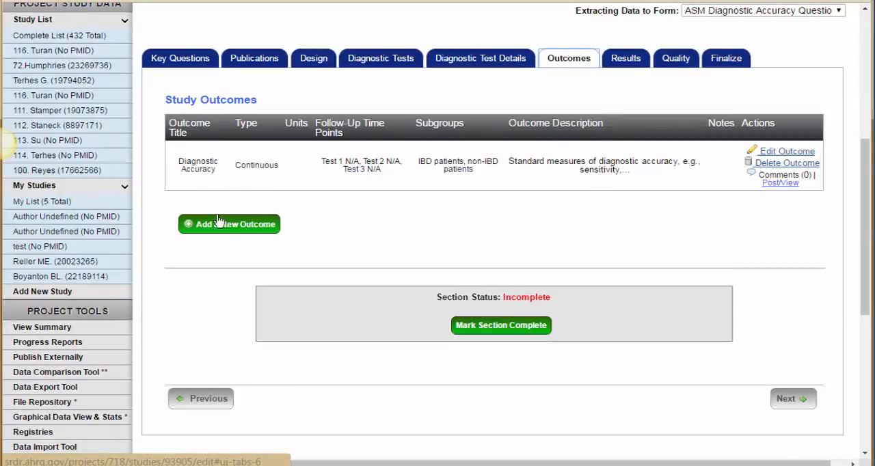
left_click(779, 151)
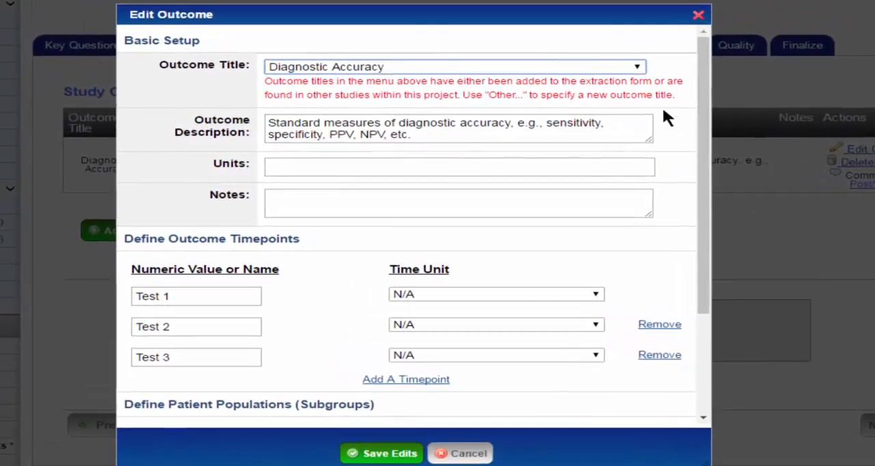
left_click(637, 66)
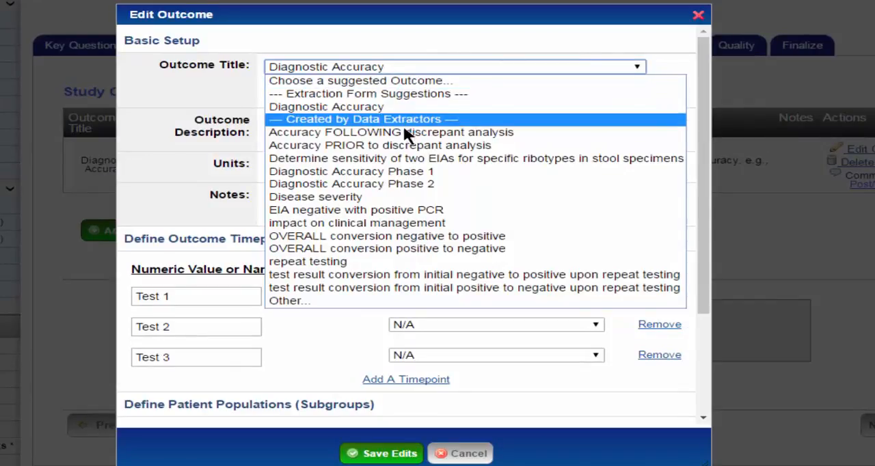
left_click(348, 106)
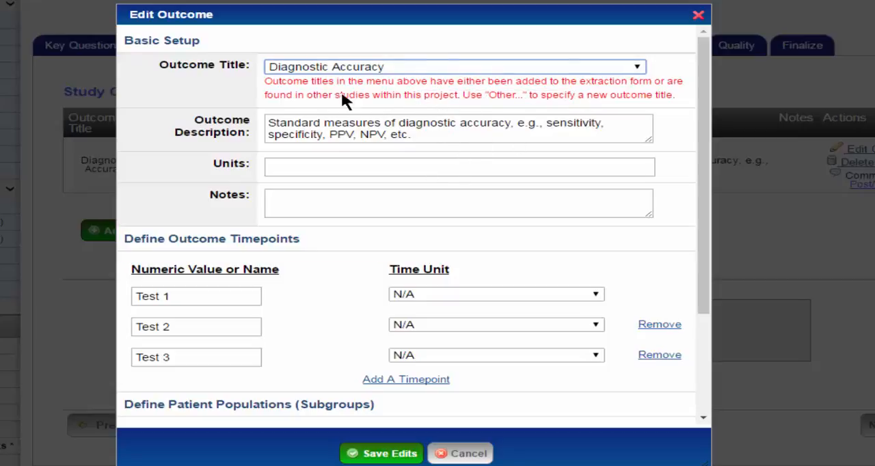
scroll(351, 183, "down", 2)
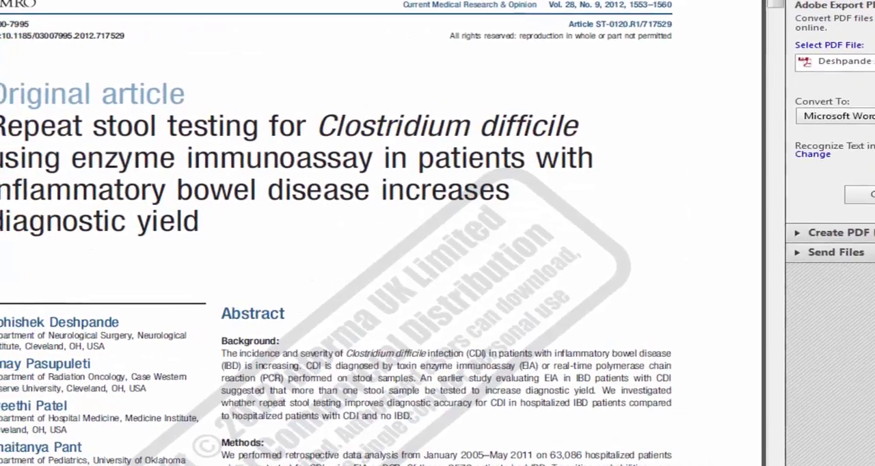
Switch to the PDF article on repeat stool testing and examine its methods and EIA results for IBD and non-IBD patients.
scroll(546, 210, "down", 10)
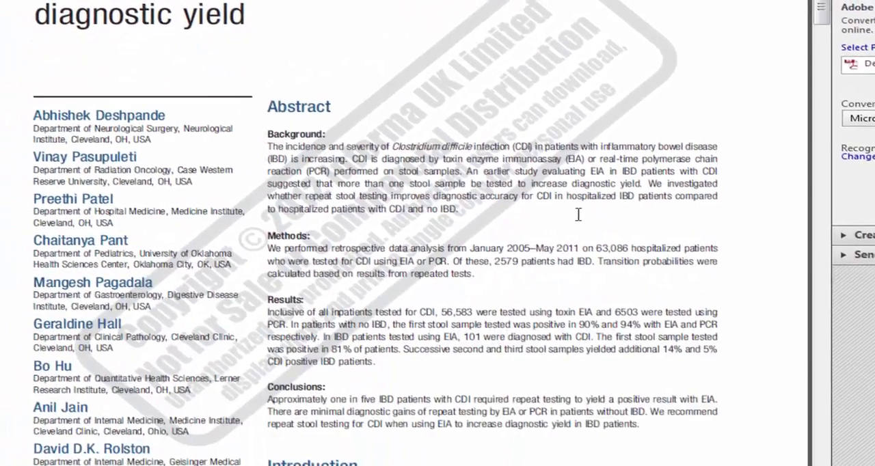
scroll(598, 214, "down", 8)
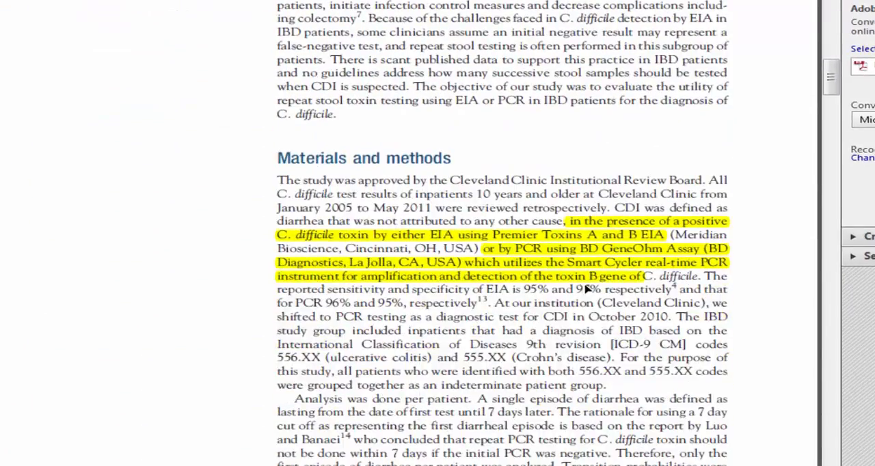
scroll(571, 310, "down", 10)
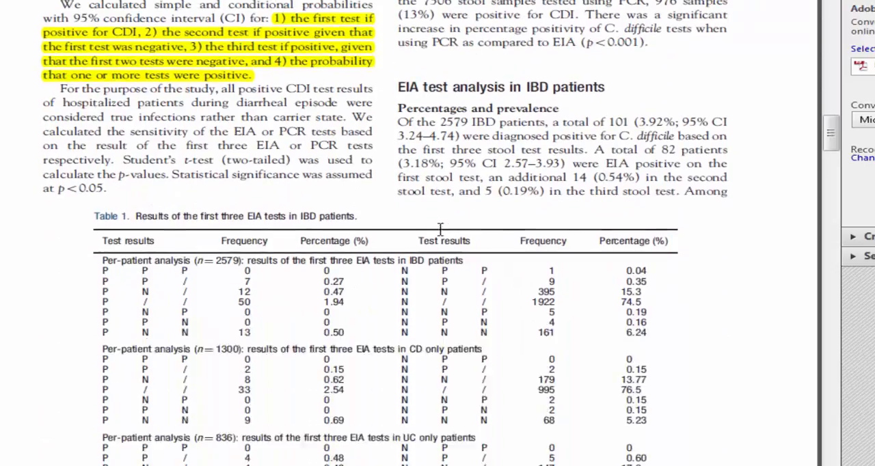
scroll(441, 220, "down", 6)
scroll(441, 220, "up", 2)
scroll(621, 344, "down", 7)
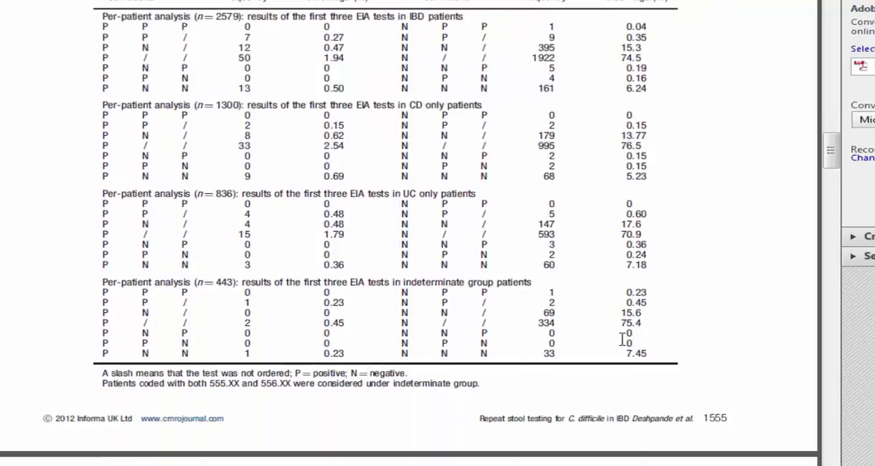
scroll(622, 339, "down", 11)
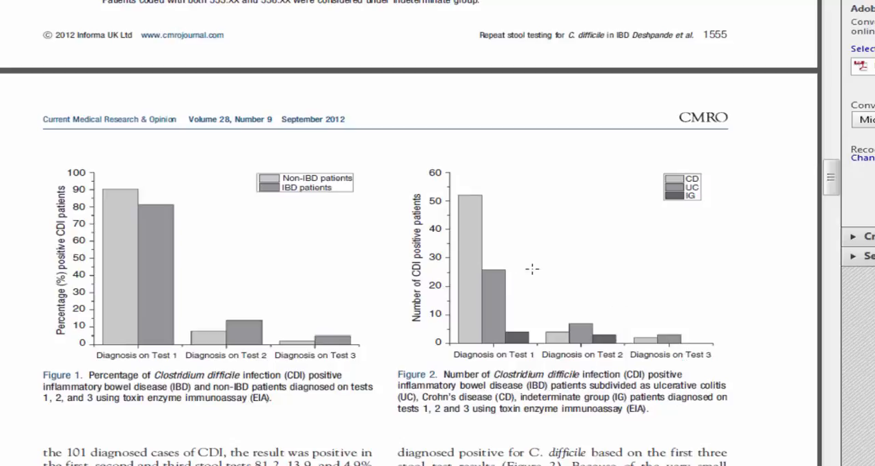
scroll(603, 369, "up", 11)
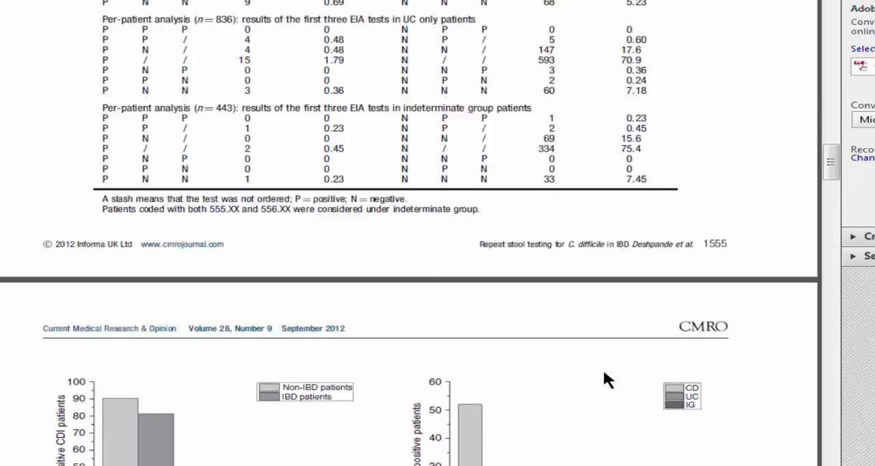
scroll(603, 369, "up", 6)
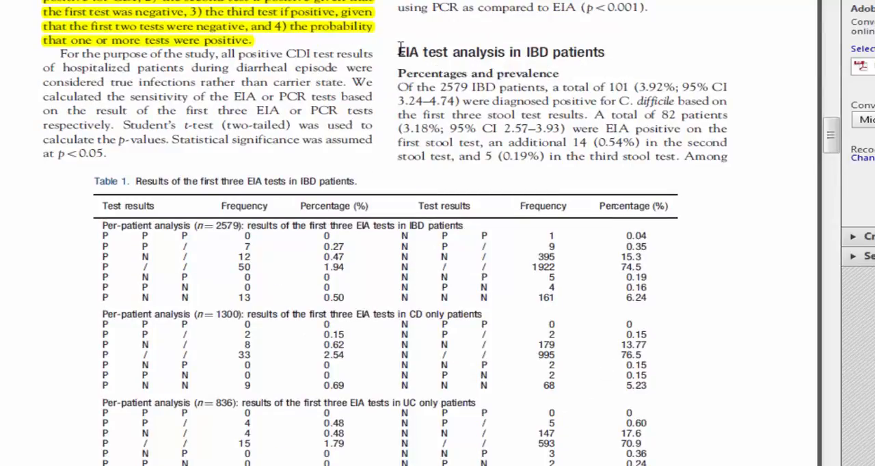
scroll(510, 293, "down", 20)
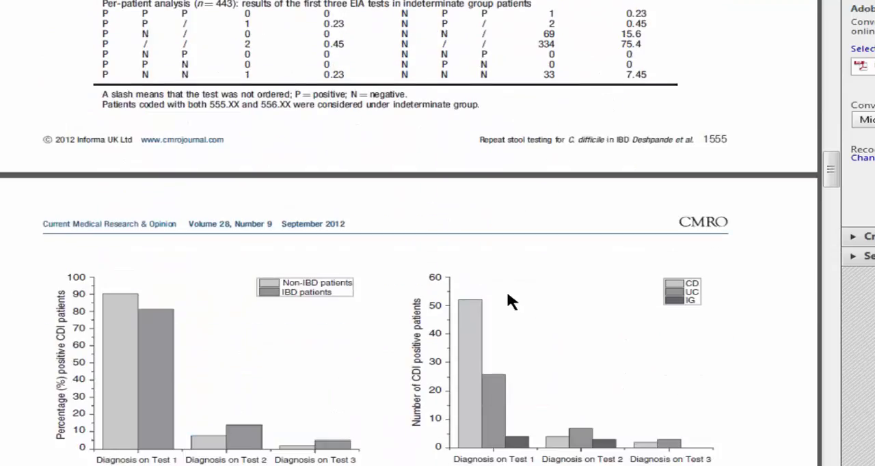
scroll(506, 283, "down", 20)
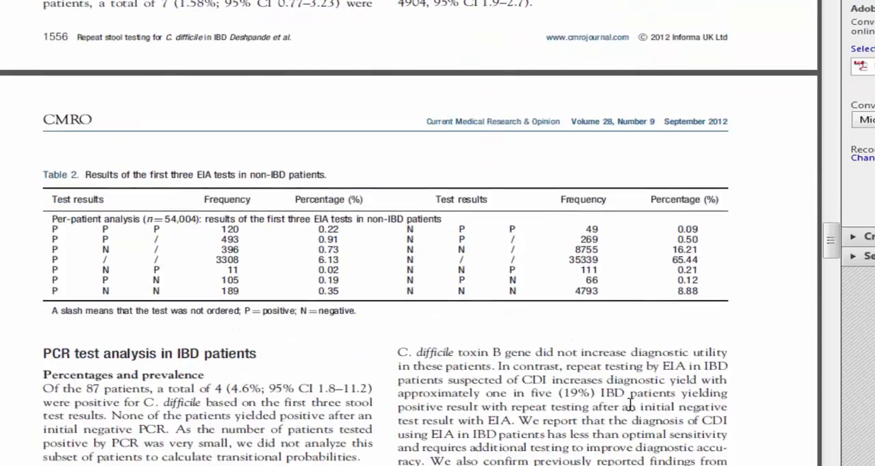
scroll(606, 389, "up", 20)
scroll(606, 395, "up", 20)
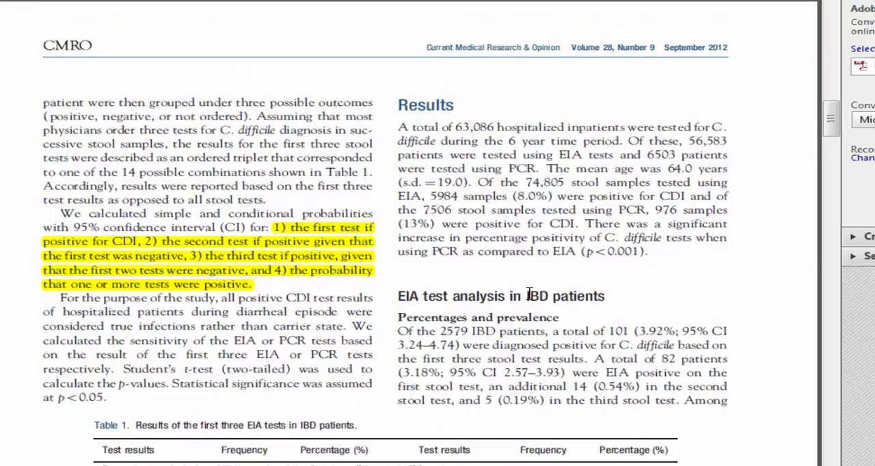
scroll(529, 294, "down", 15)
scroll(553, 311, "down", 8)
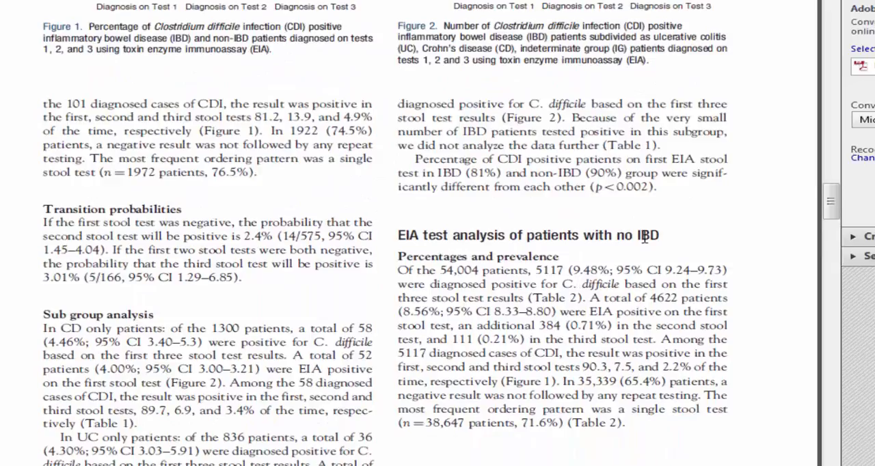
scroll(602, 367, "up", 5)
scroll(611, 367, "up", 4)
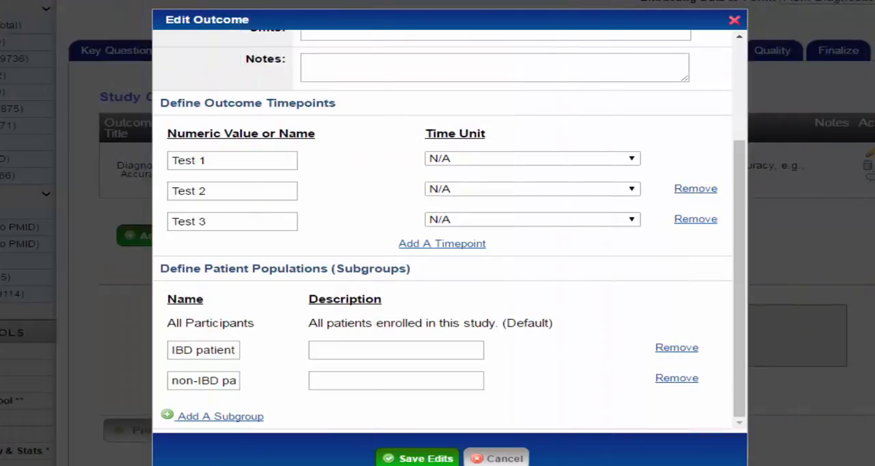
In the outcome form, add a fourth timepoint named Test 4 with seconds as the time unit, and remove it again.
left_click(231, 160)
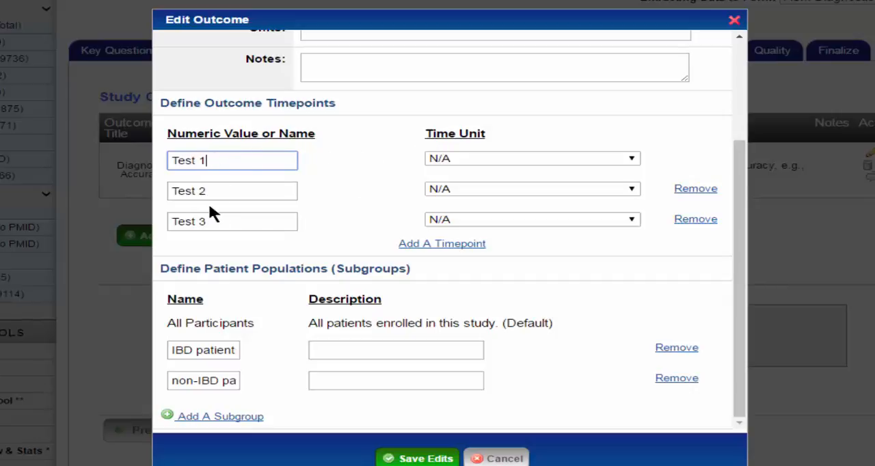
left_click(449, 244)
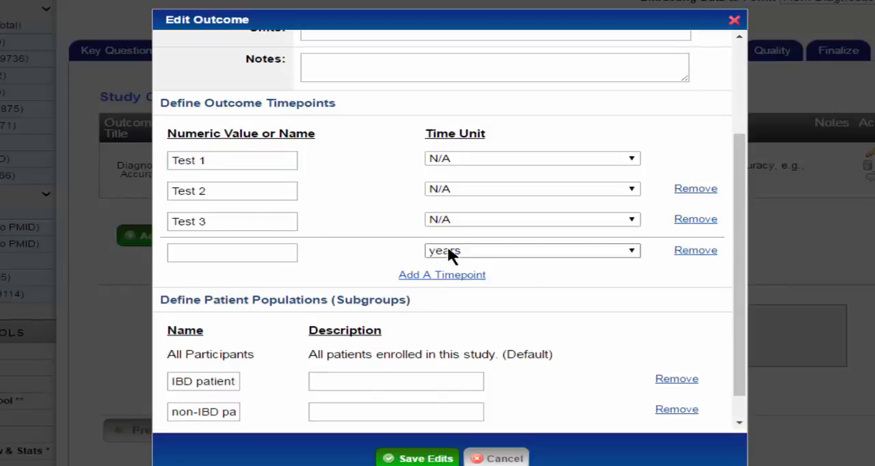
left_click(192, 252)
type("T")
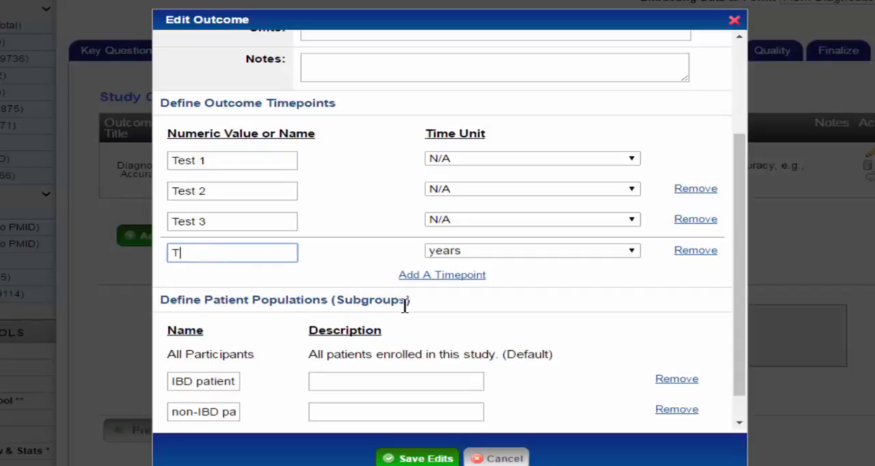
type("est 4")
left_click(630, 251)
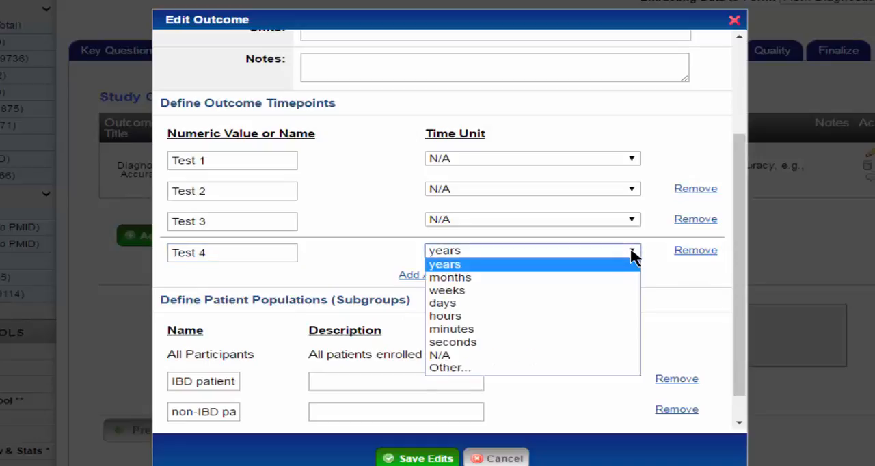
left_click(445, 343)
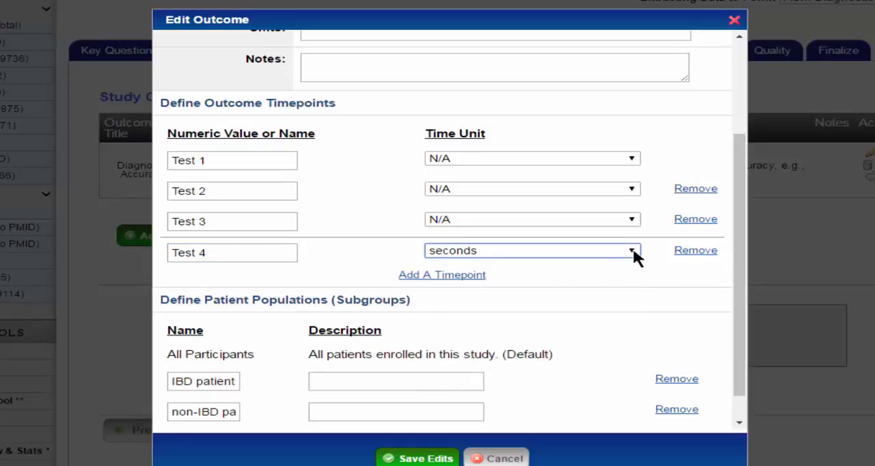
left_click(695, 251)
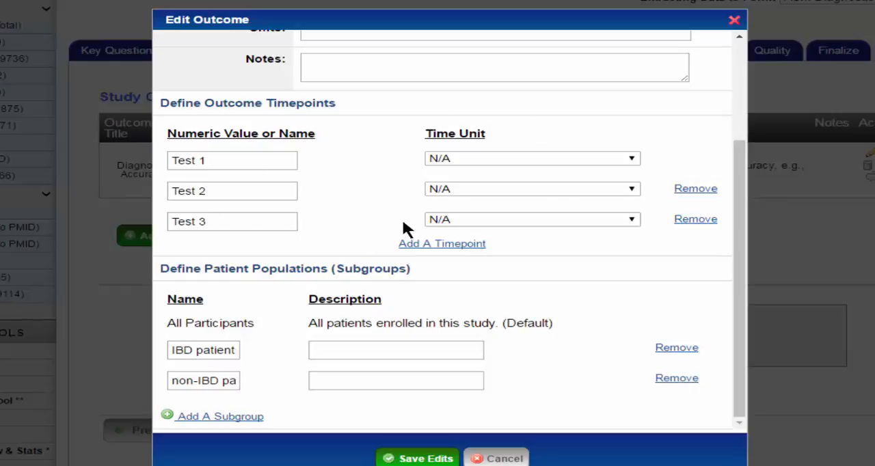
Add a blank patient subgroup below the non-IBD patients subgroup and remove it again.
scroll(637, 277, "down", 3)
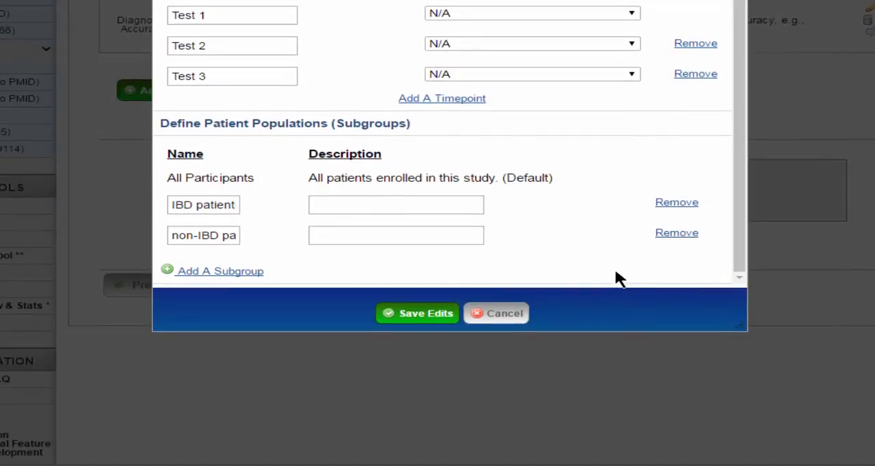
scroll(531, 185, "up", 2)
scroll(479, 181, "down", 2)
left_click(220, 271)
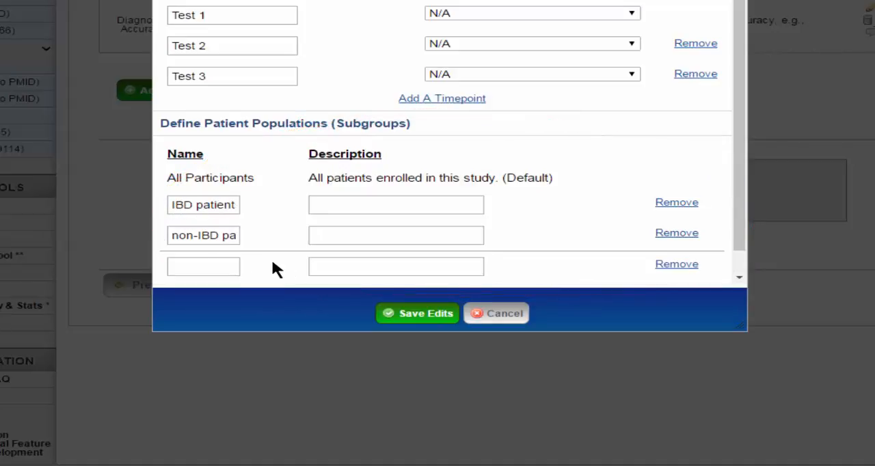
left_click(199, 266)
scroll(585, 242, "down", 1)
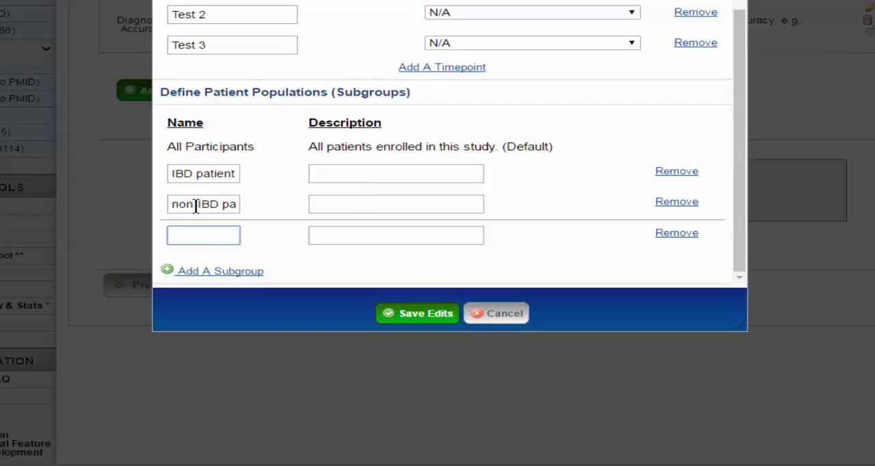
left_click(675, 233)
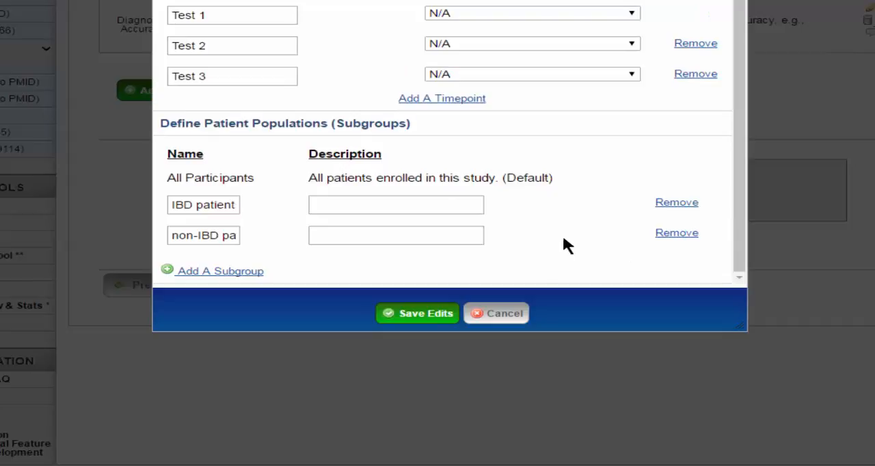
Review the outcome's basic setup, timepoints and patient subgroups.
scroll(570, 236, "up", 2)
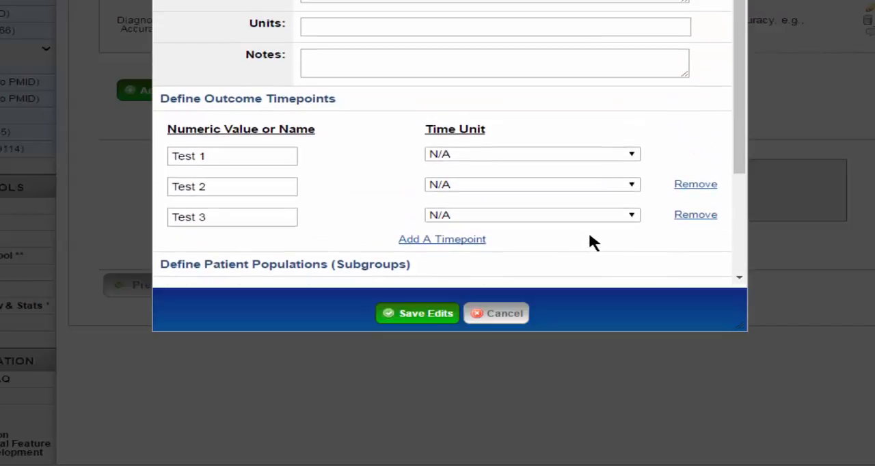
scroll(591, 236, "up", 2)
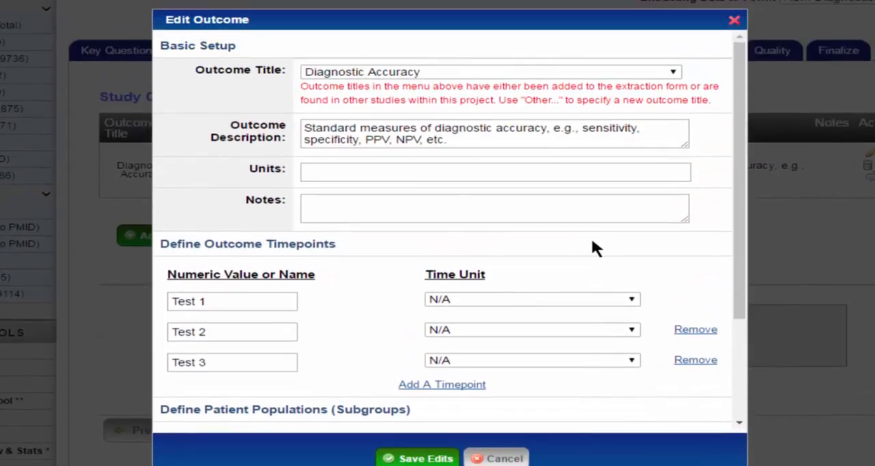
scroll(592, 263, "down", 2)
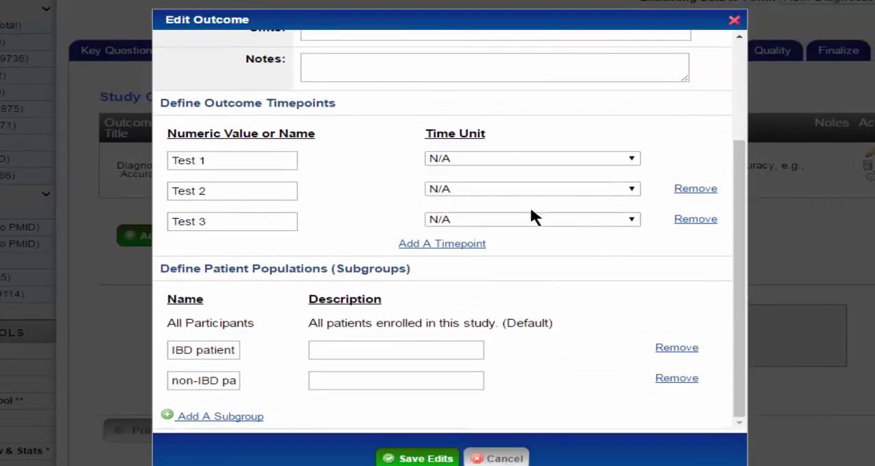
scroll(494, 218, "down", 1)
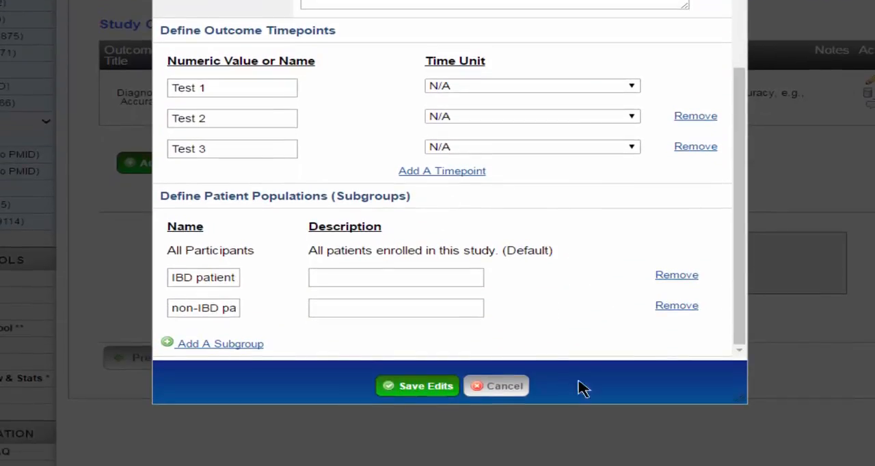
Close the outcome form without saving and return to the study outcomes list.
left_click(519, 388)
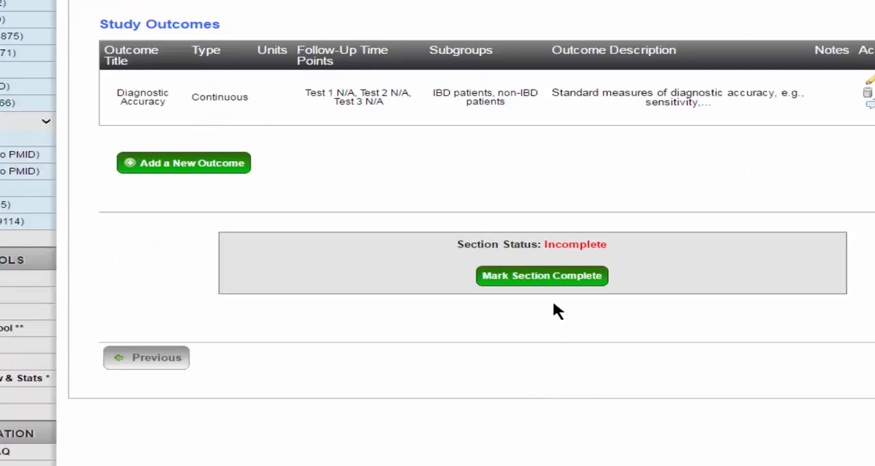
scroll(553, 298, "down", 1)
scroll(534, 322, "up", 2)
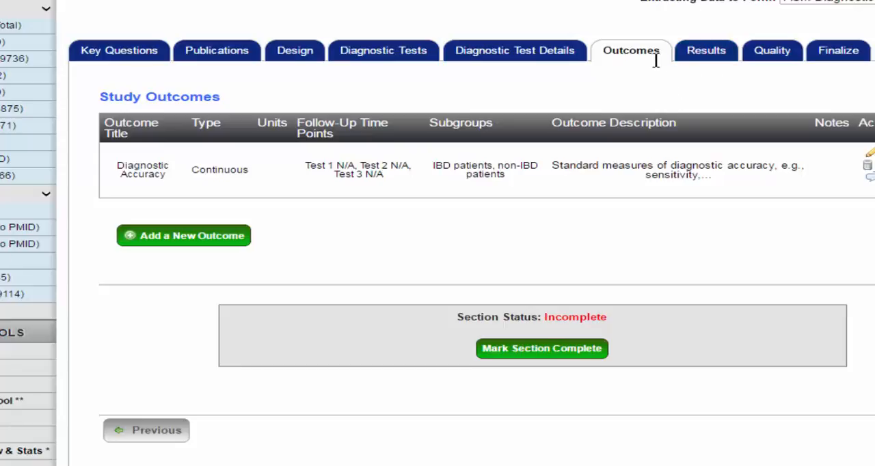
Open the study results for the Diagnostic Accuracy outcome and the IBD patients population.
left_click(698, 57)
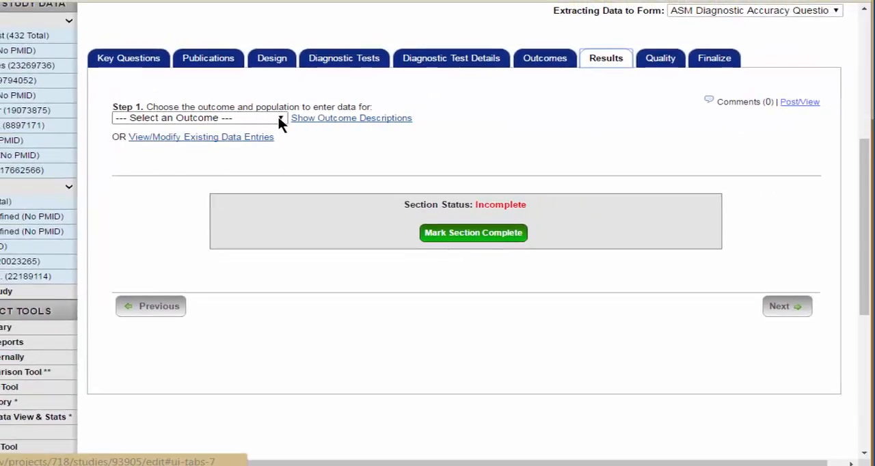
left_click(280, 119)
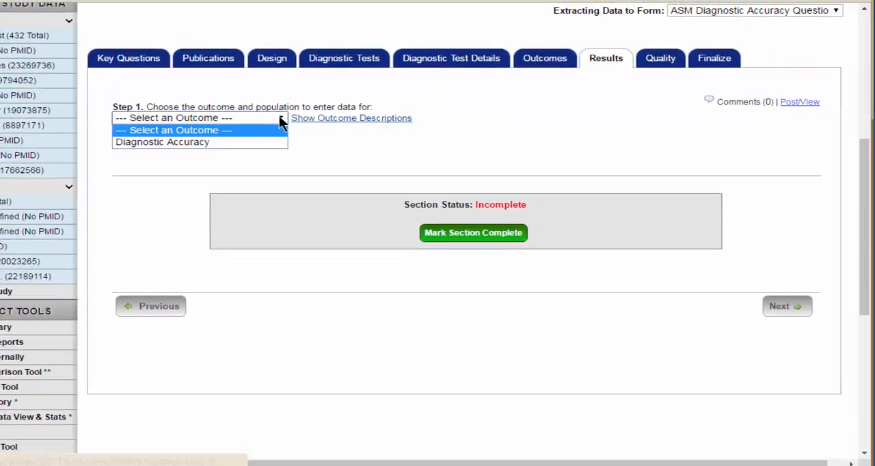
left_click(190, 143)
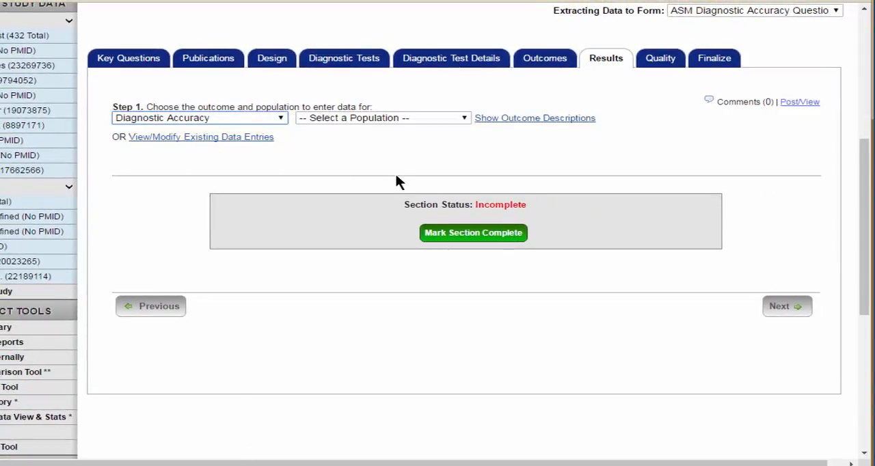
left_click(462, 120)
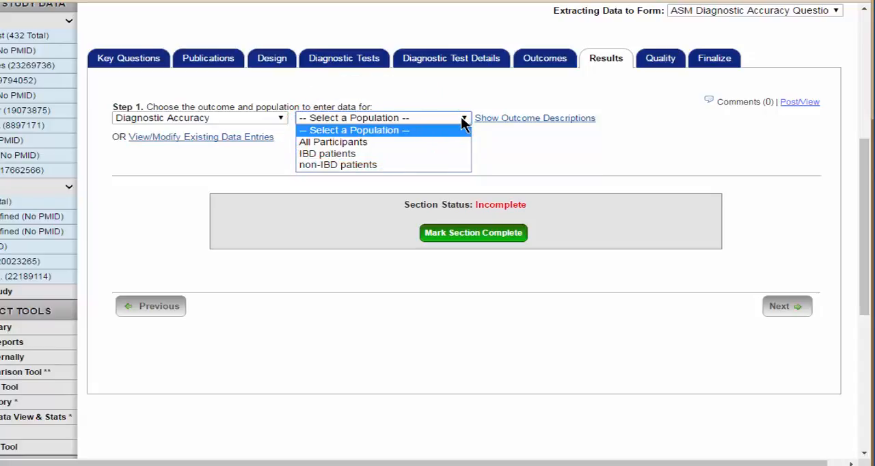
left_click(329, 153)
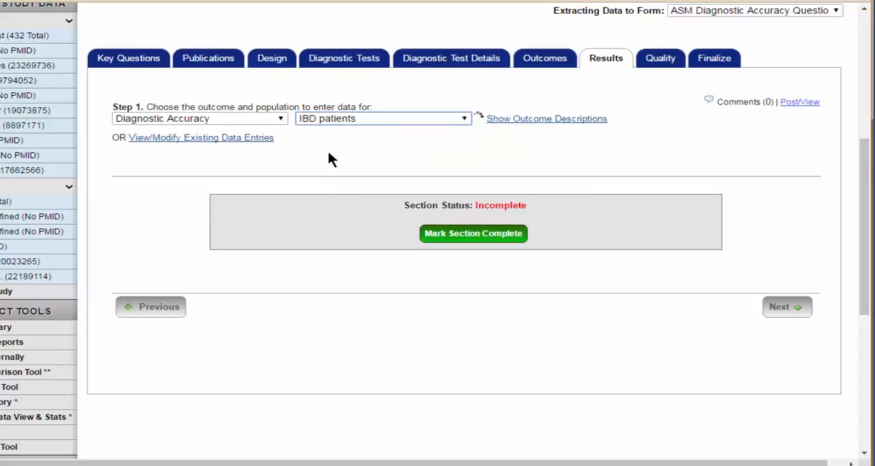
Review the measures available for the Test 1 descriptive statistics in the results table and close the list without saving.
scroll(446, 245, "down", 2)
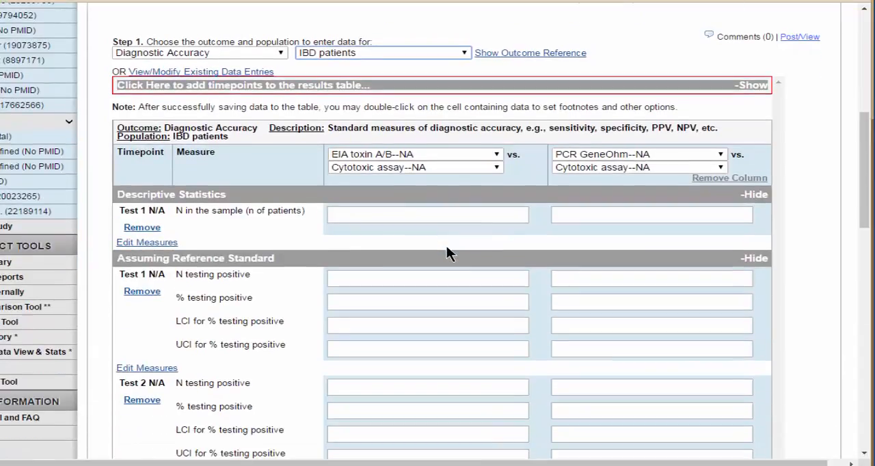
scroll(444, 244, "up", 2)
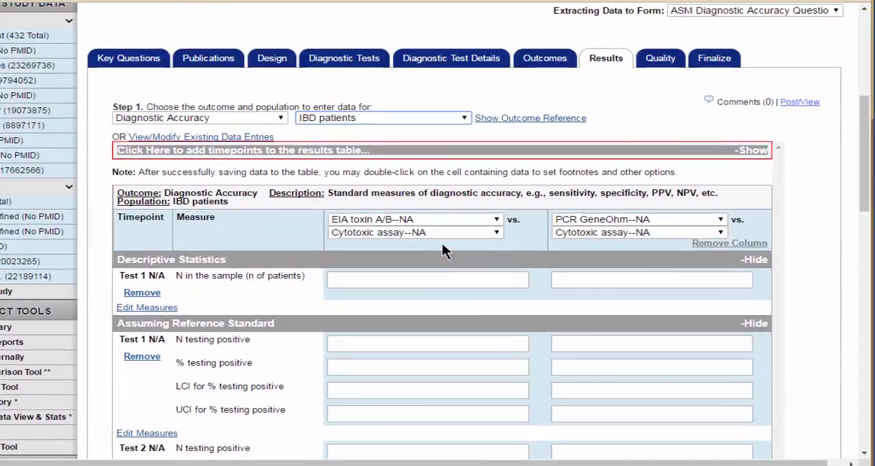
scroll(440, 241, "down", 4)
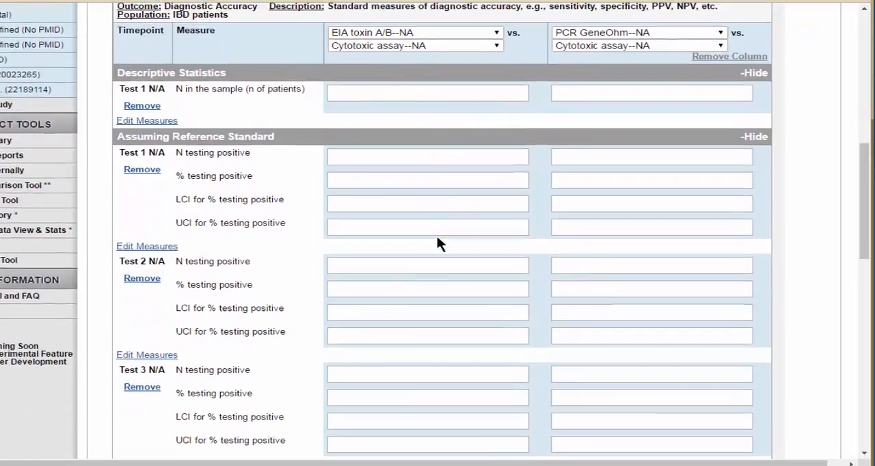
scroll(437, 239, "up", 2)
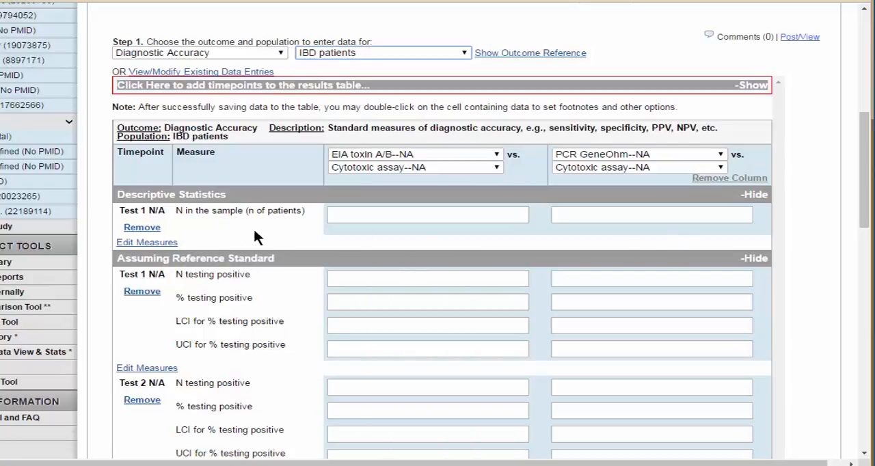
left_click(164, 243)
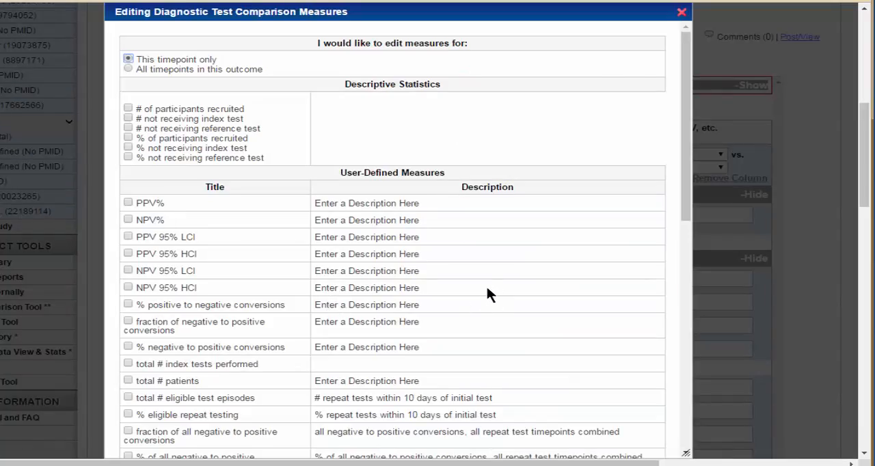
scroll(487, 294, "down", 1)
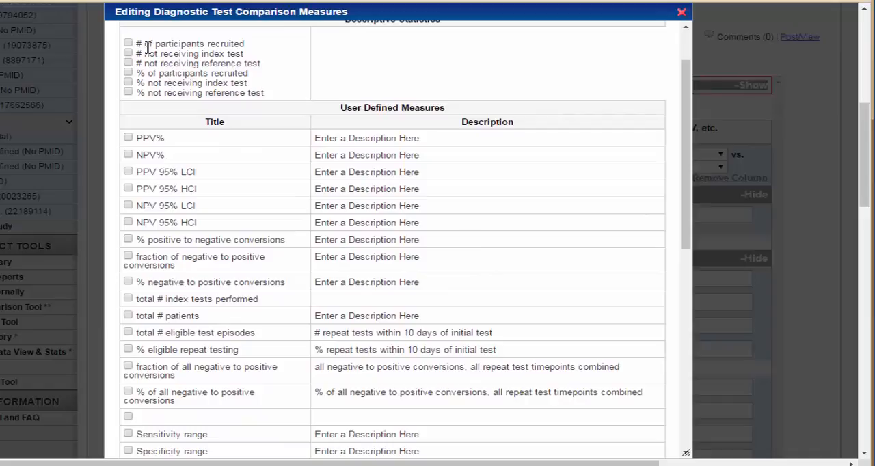
scroll(162, 103, "up", 1)
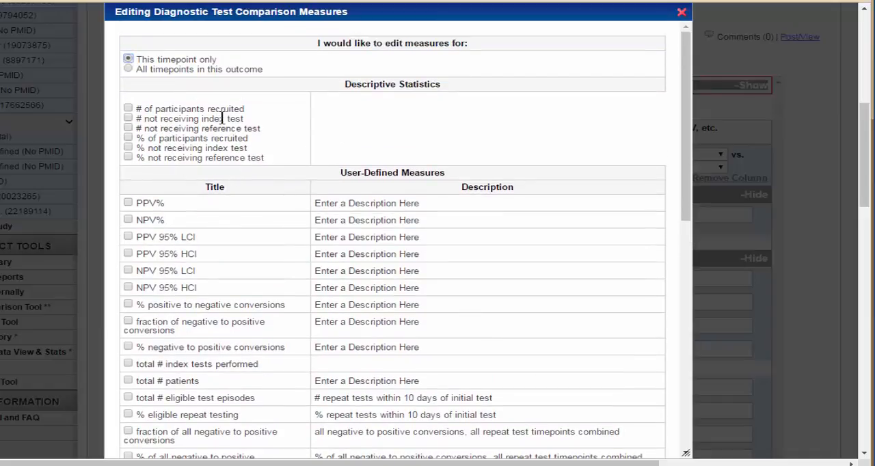
scroll(263, 236, "down", 5)
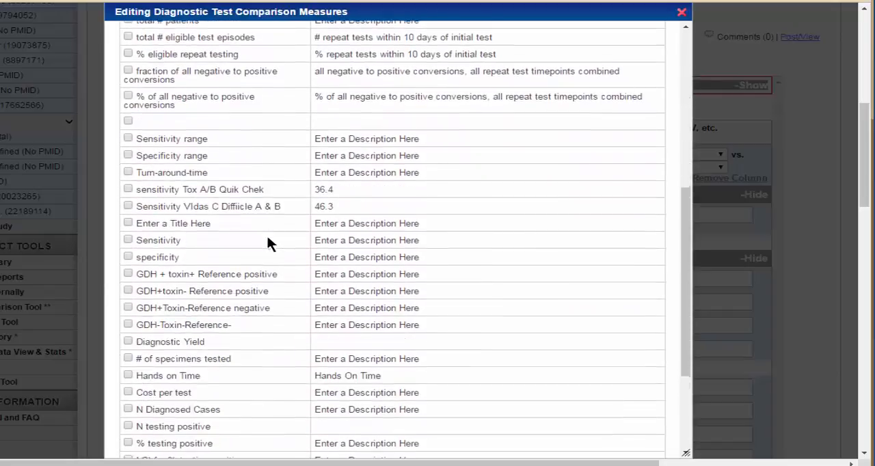
scroll(268, 243, "down", 3)
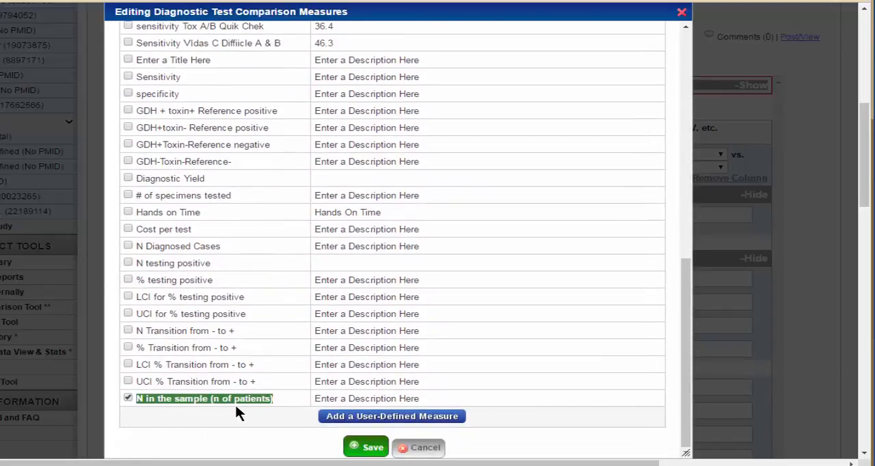
scroll(327, 393, "up", 6)
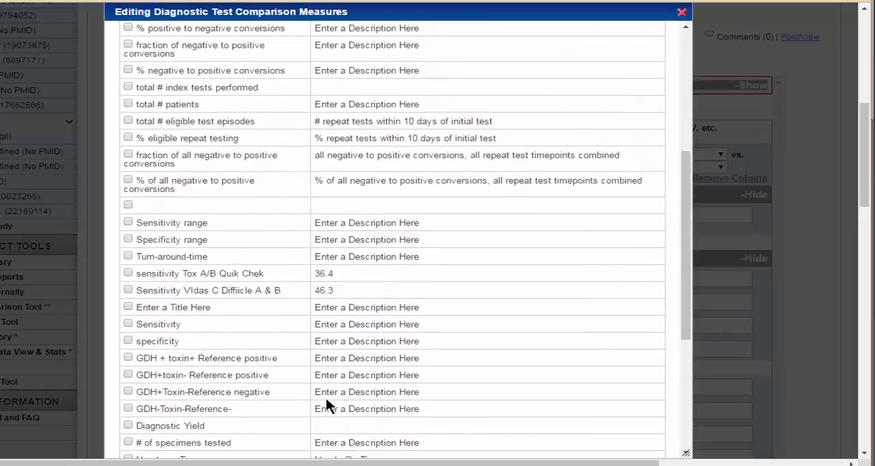
scroll(327, 393, "up", 2)
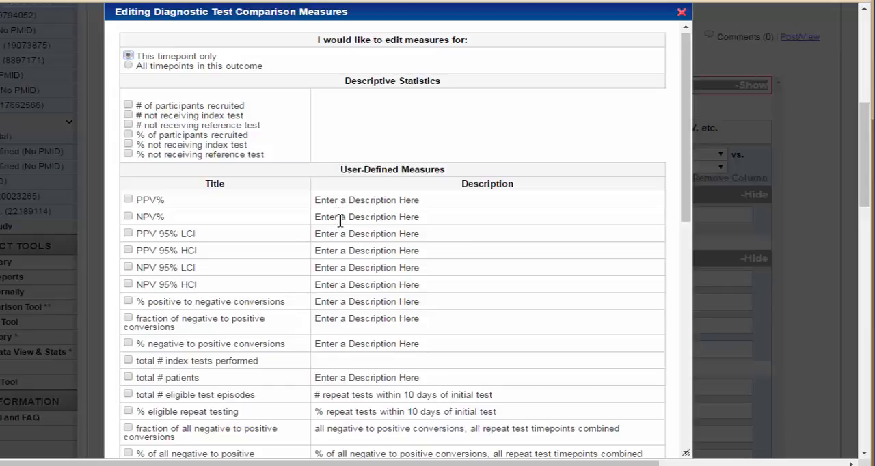
scroll(345, 217, "down", 5)
scroll(345, 212, "down", 6)
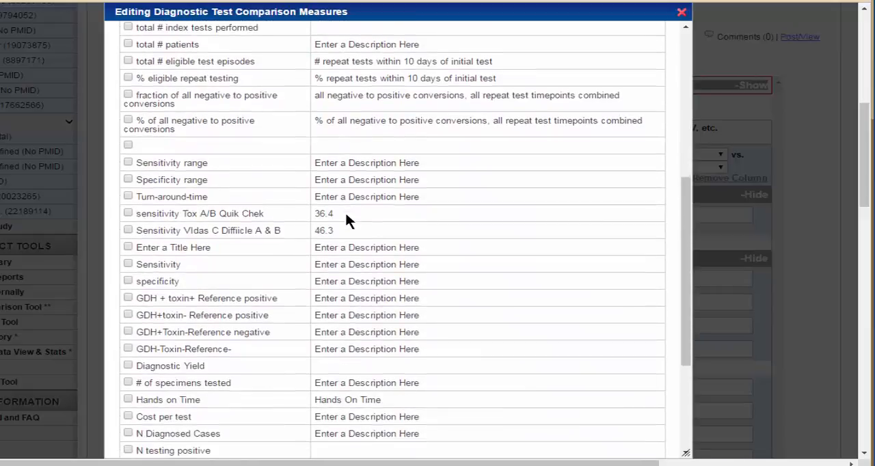
left_click(426, 383)
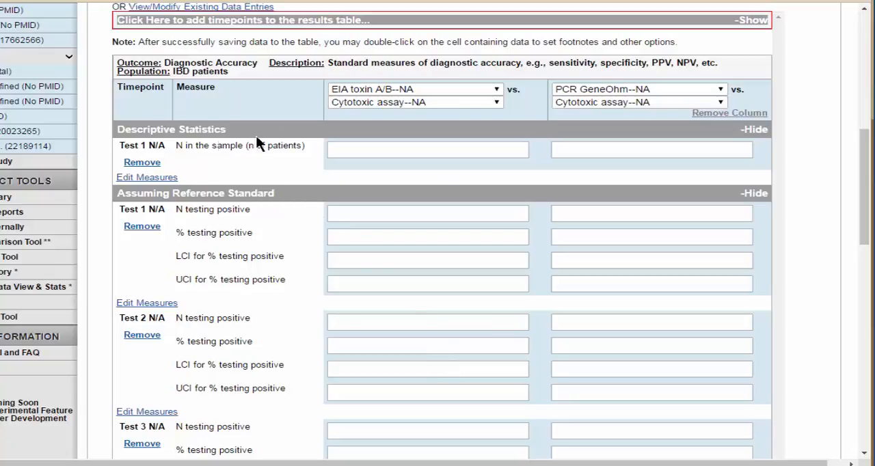
Examine the IBD patients results table, from descriptive statistics through the reference standard and additional analysis sections.
scroll(279, 176, "up", 1)
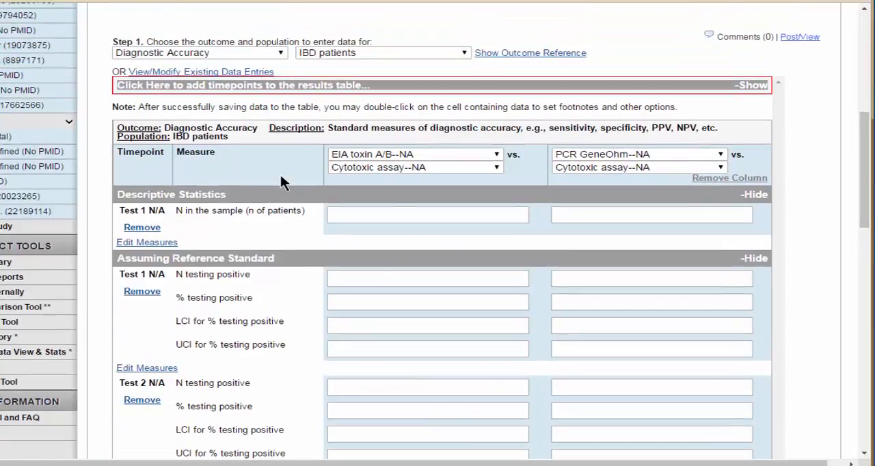
scroll(318, 267, "down", 3)
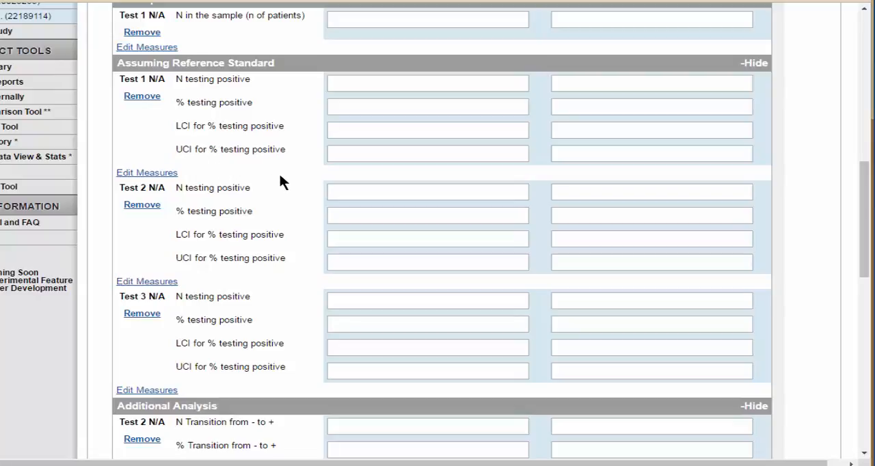
scroll(280, 173, "down", 1)
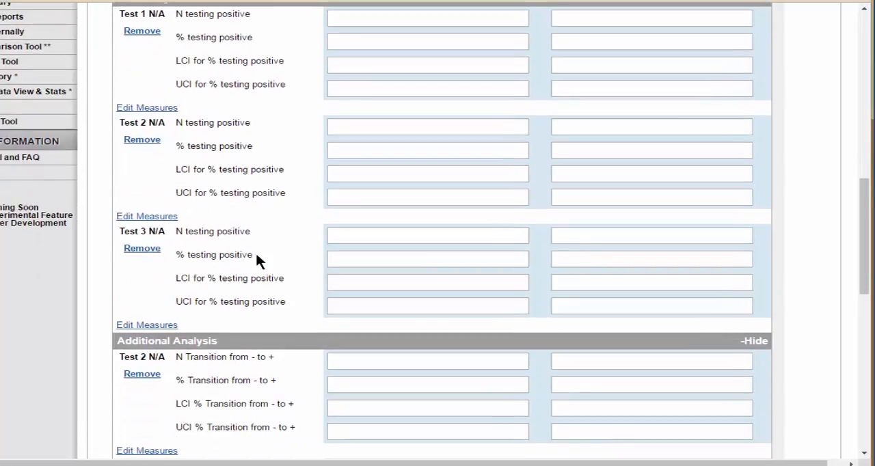
scroll(256, 254, "down", 3)
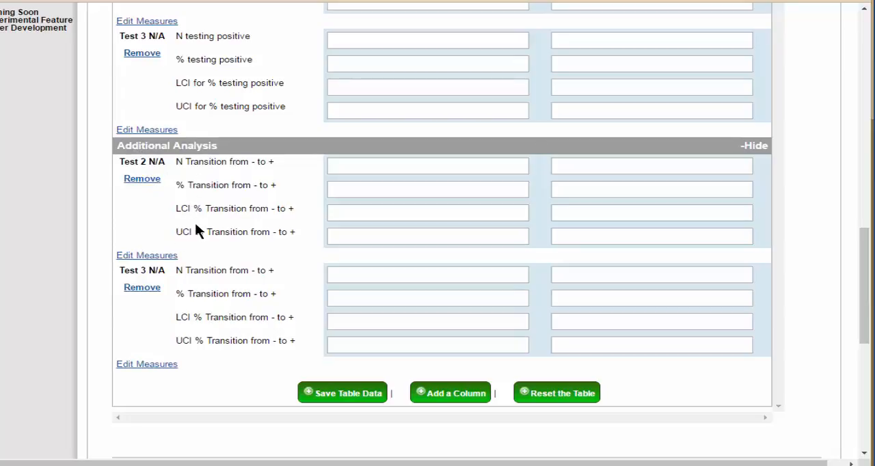
scroll(233, 318, "up", 6)
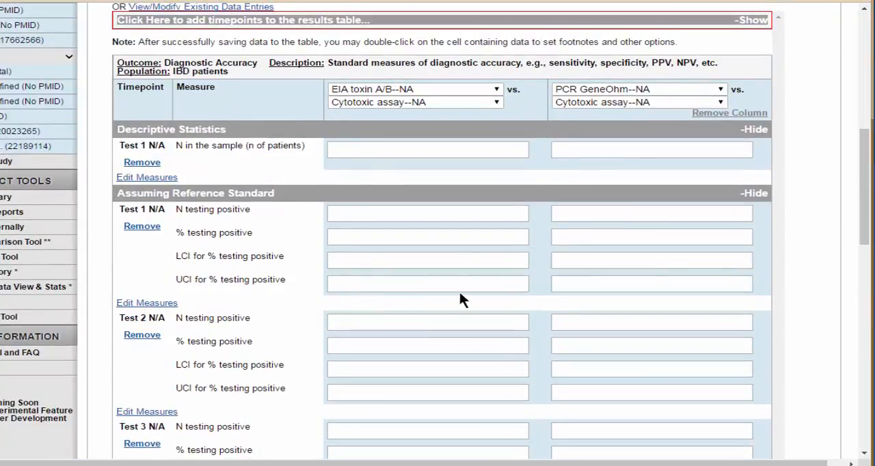
scroll(302, 267, "down", 2)
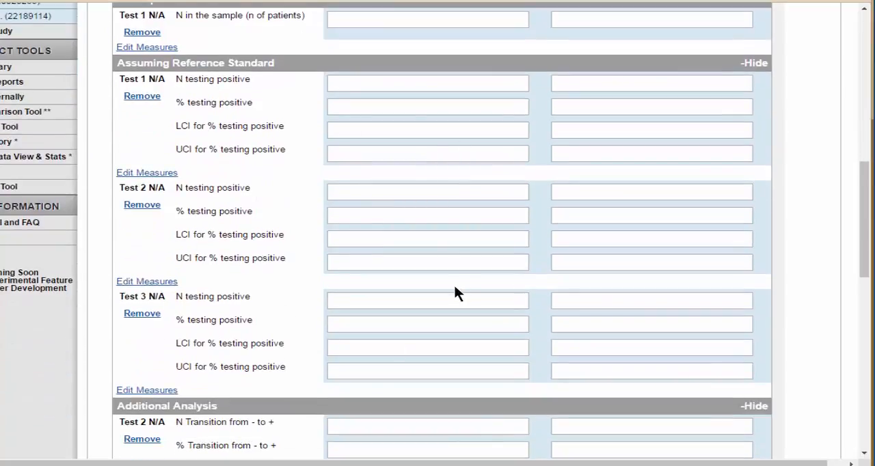
scroll(430, 283, "down", 3)
scroll(340, 315, "up", 5)
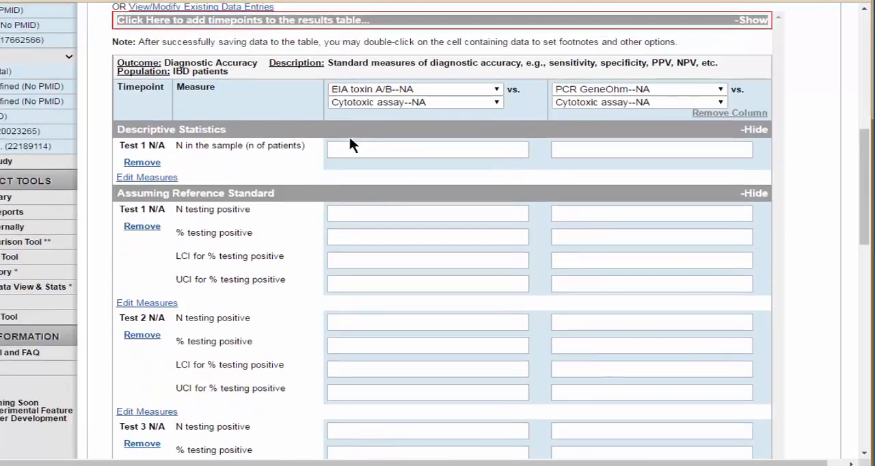
Add Test 2 and Test 3 rows to Descriptive Statistics and a Test 1 row to Additional Analysis.
scroll(377, 214, "up", 1)
left_click(270, 87)
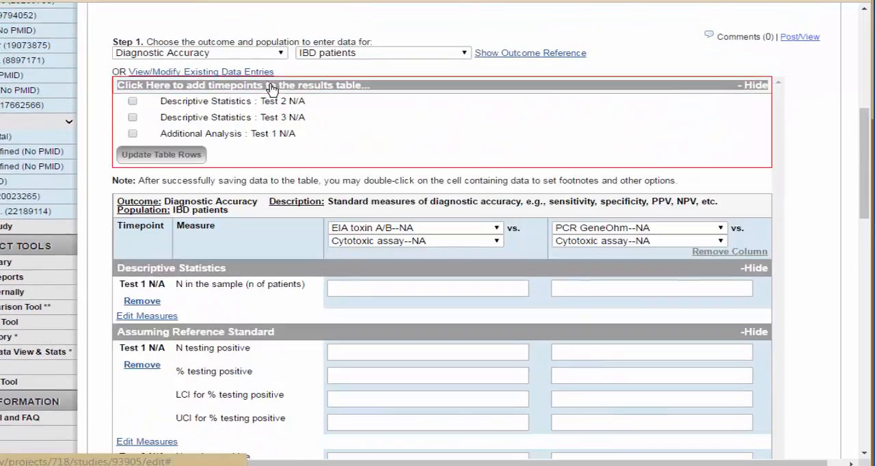
left_click(132, 101)
left_click(132, 116)
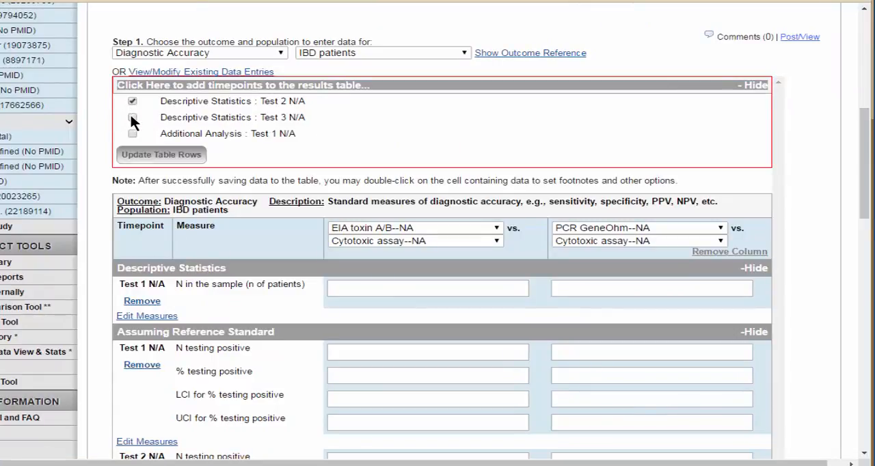
left_click(132, 133)
left_click(155, 157)
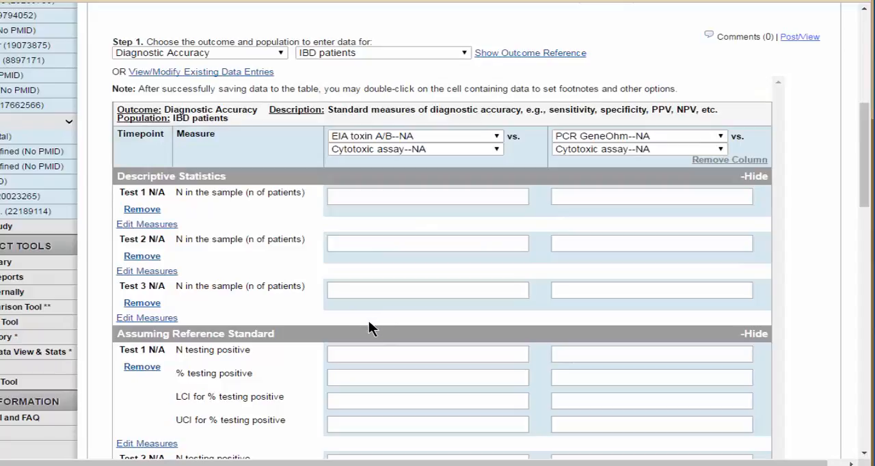
Remove the Test 1 row from the Additional Analysis section of the IBD patients results table.
scroll(375, 322, "down", 1)
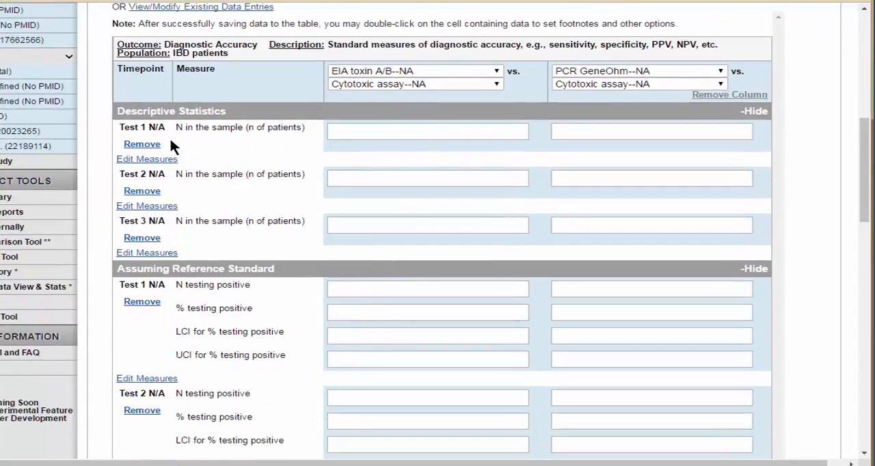
scroll(263, 264, "down", 4)
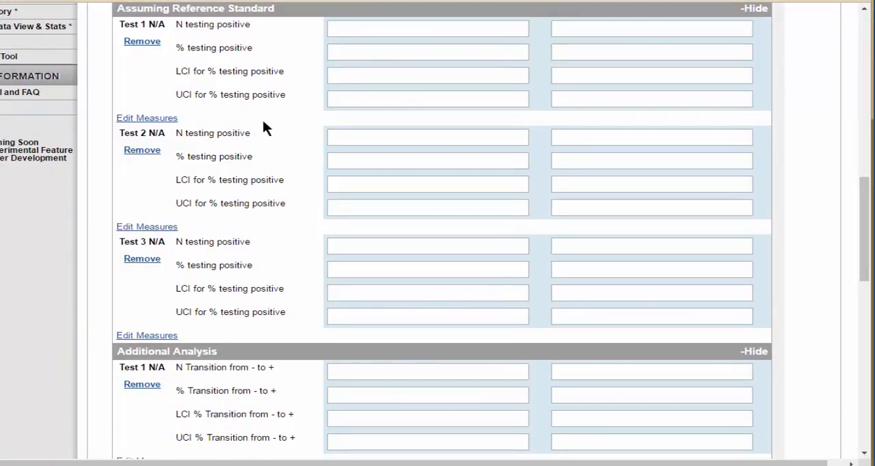
scroll(273, 291, "down", 3)
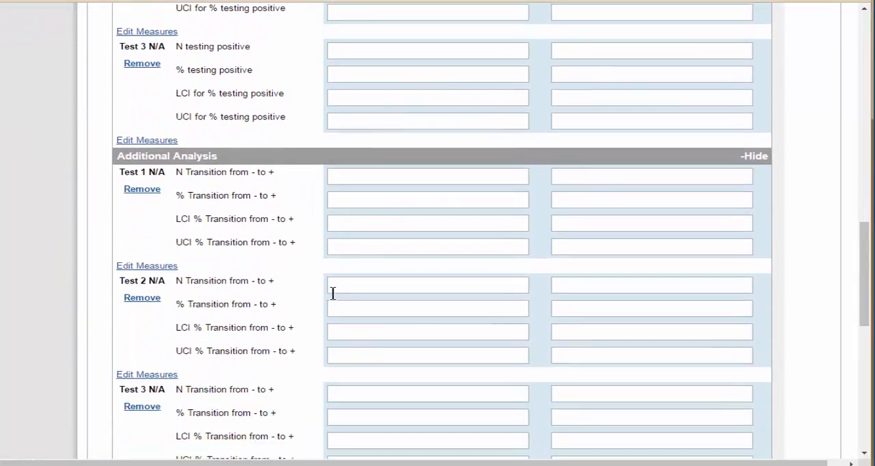
scroll(293, 196, "down", 1)
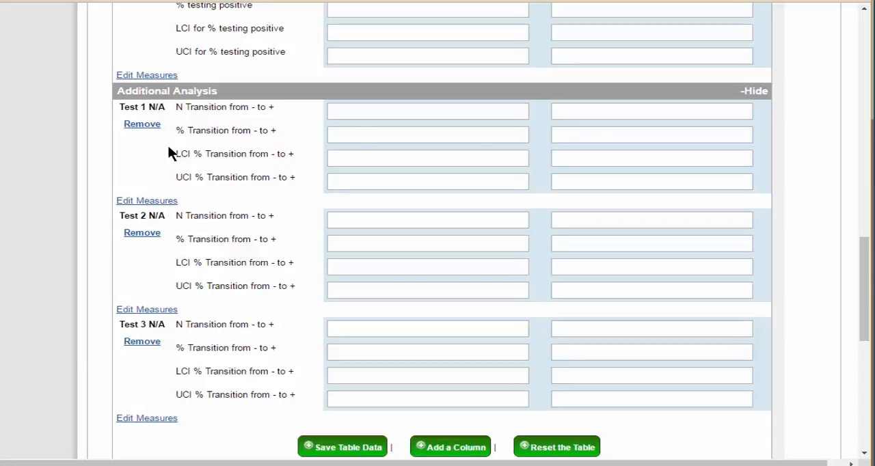
left_click(142, 125)
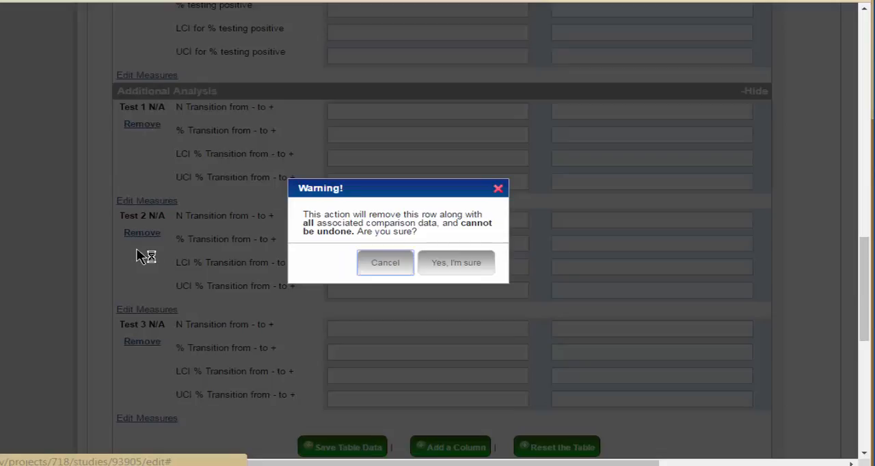
left_click(464, 265)
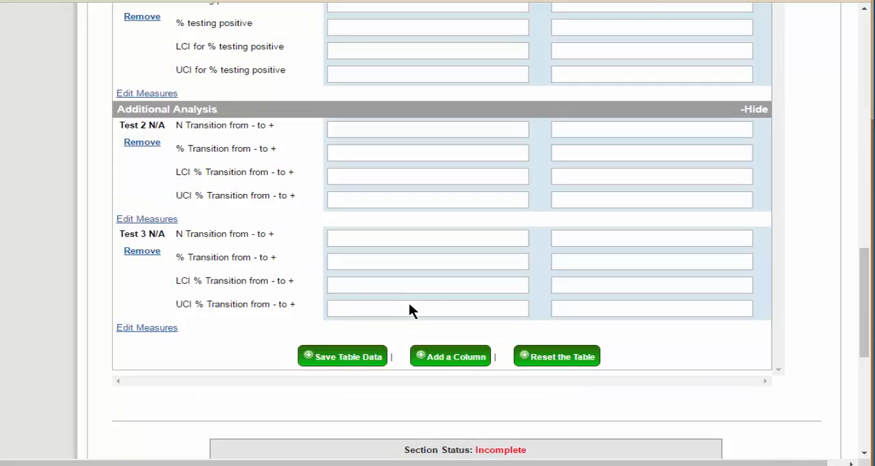
Remove the Test 2 and Test 3 rows from the Descriptive Statistics section of the IBD patients table.
scroll(254, 282, "up", 10)
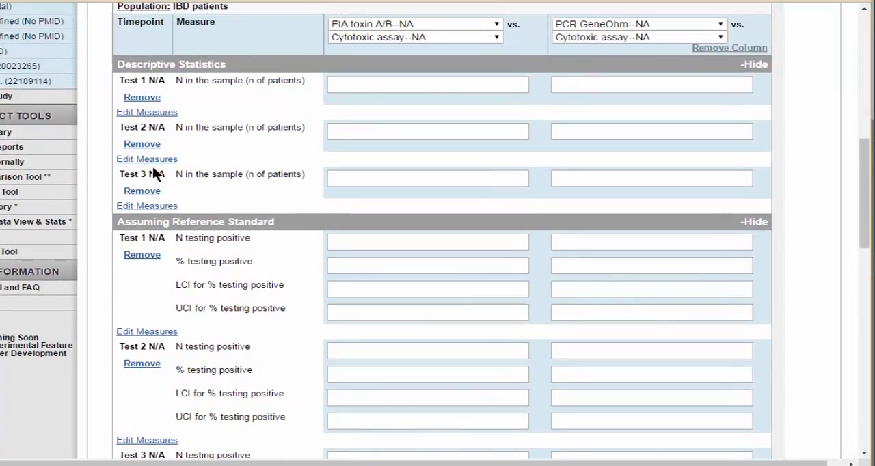
left_click(142, 144)
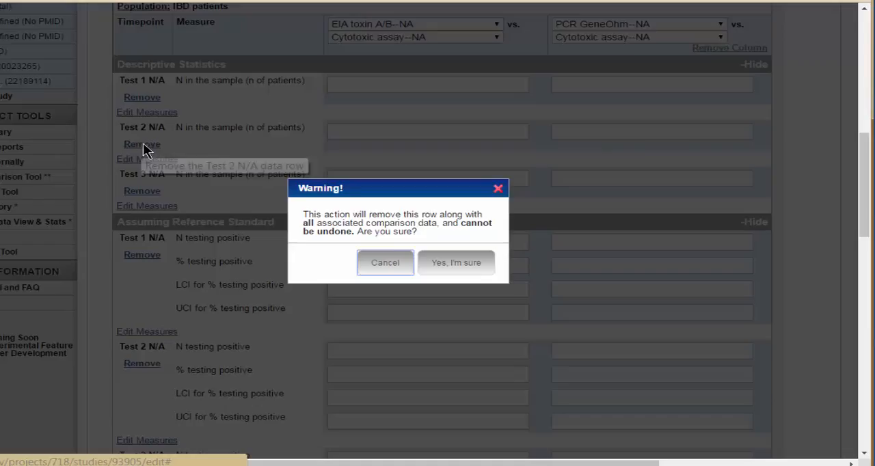
left_click(472, 264)
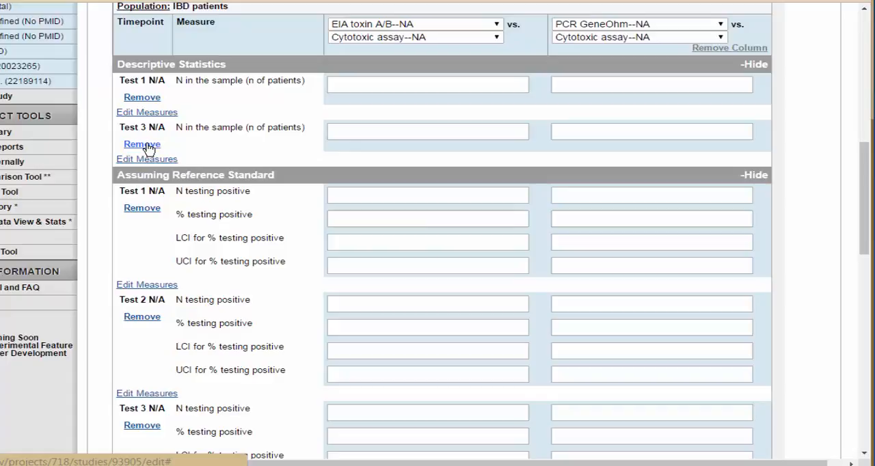
left_click(142, 145)
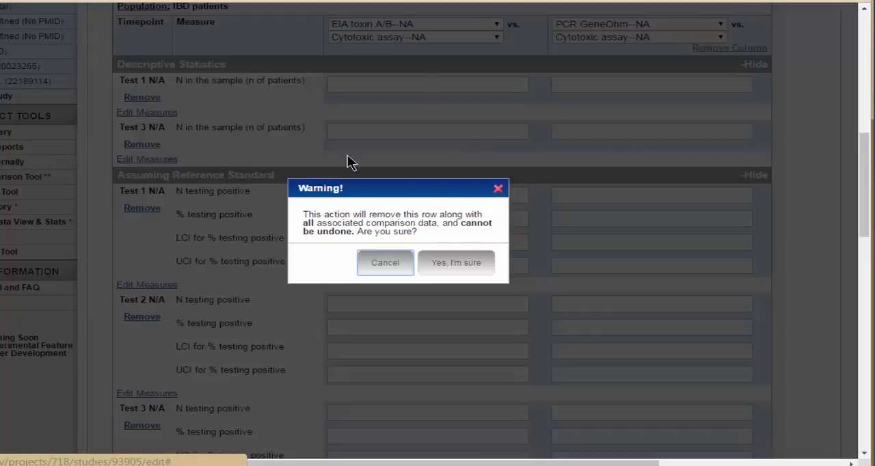
left_click(472, 265)
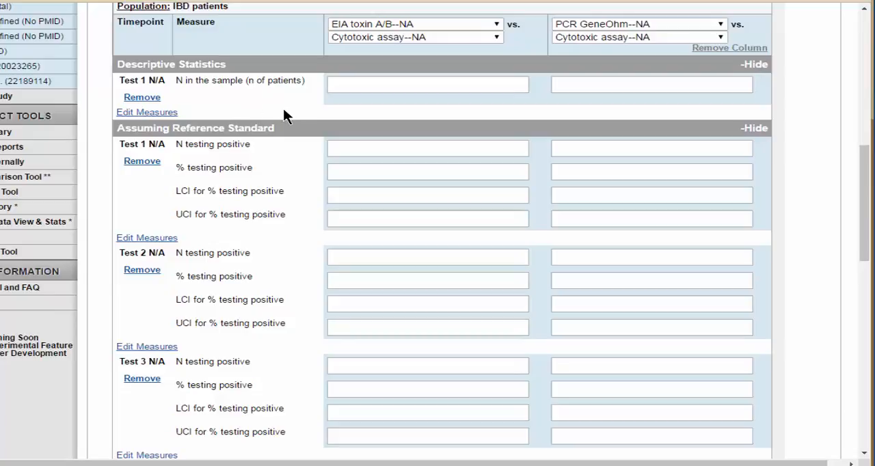
Review the index test and reference test options available for the EIA toxin A/B comparison column.
scroll(362, 282, "up", 1)
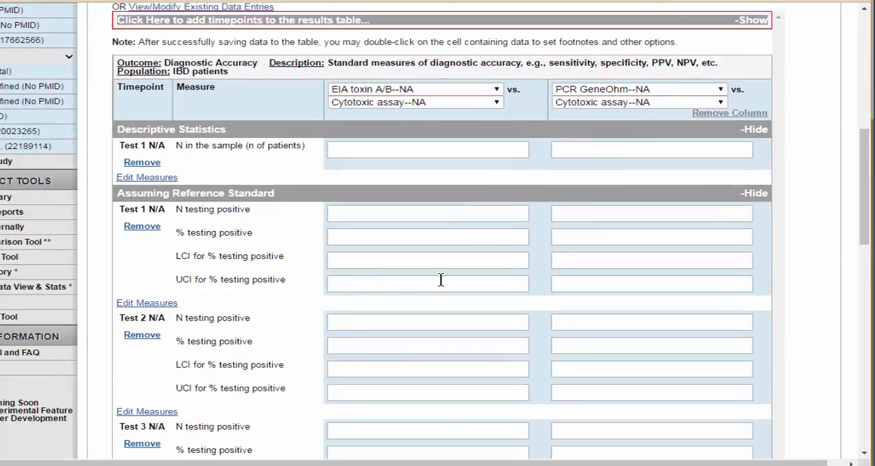
left_click(497, 91)
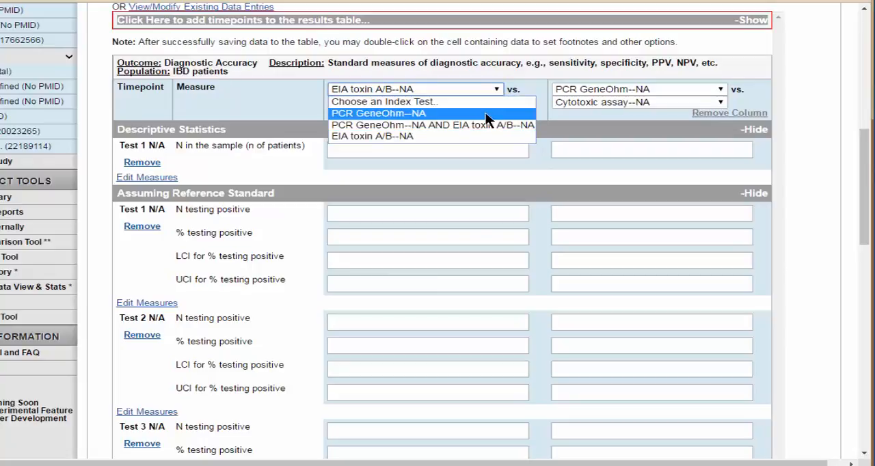
left_click(464, 91)
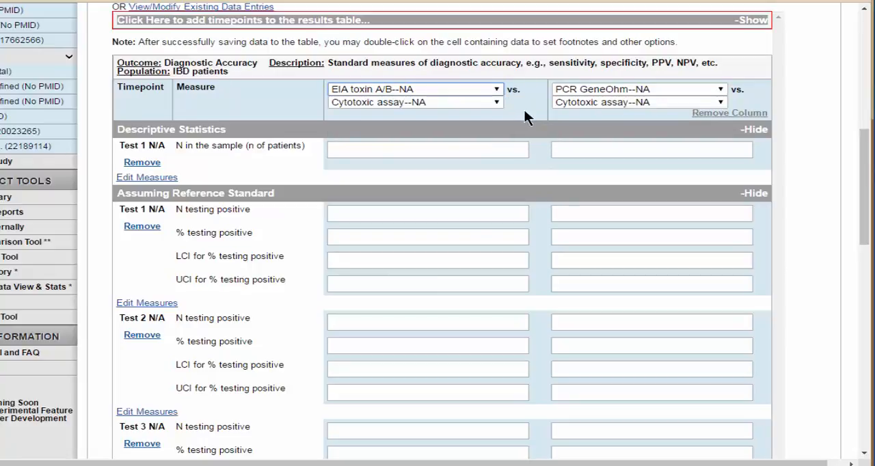
left_click(497, 102)
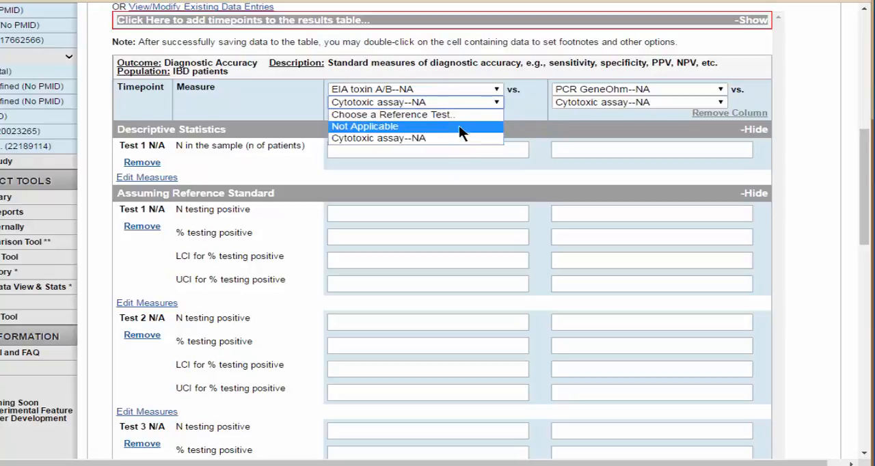
left_click(586, 90)
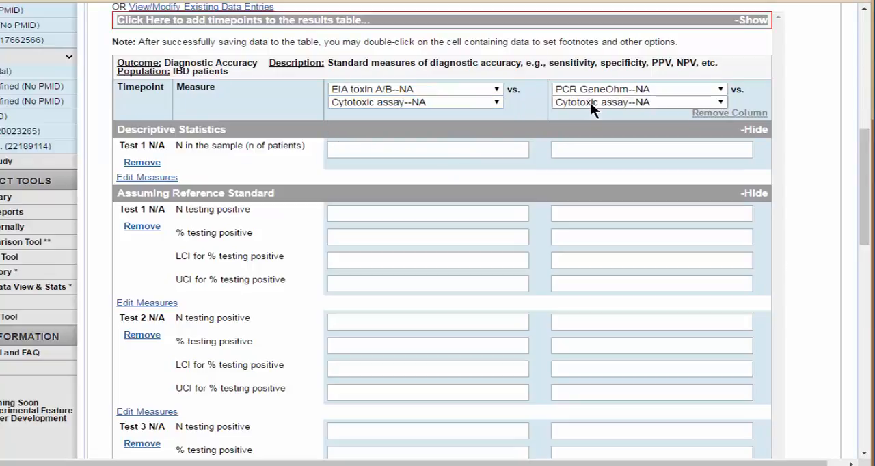
Save the Diagnostic Accuracy table data for IBD patients and dismiss the message.
scroll(583, 208, "down", 5)
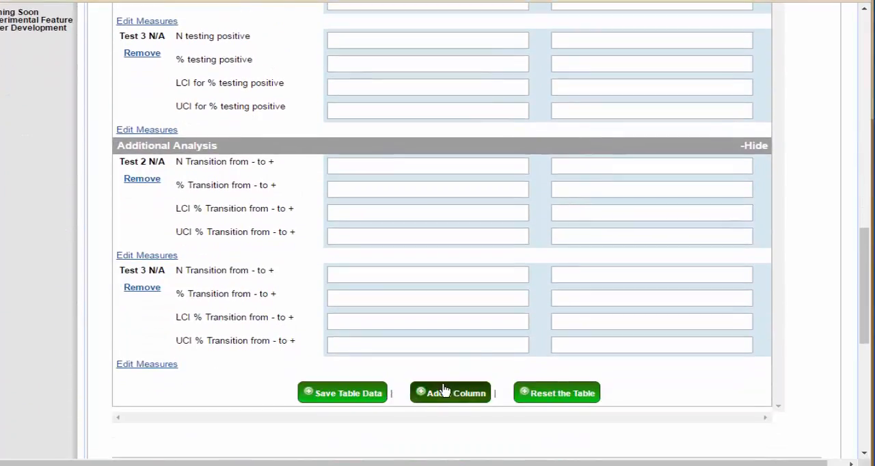
scroll(544, 376, "up", 3)
scroll(543, 372, "up", 2)
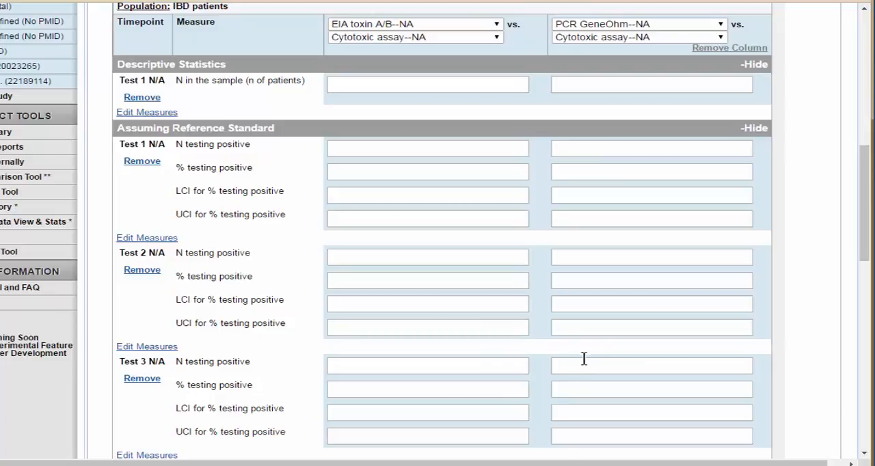
scroll(584, 358, "up", 3)
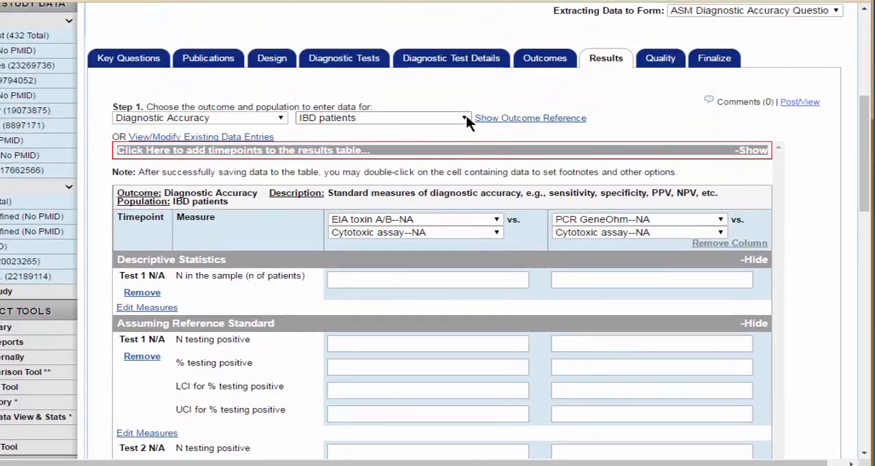
scroll(486, 396, "down", 9)
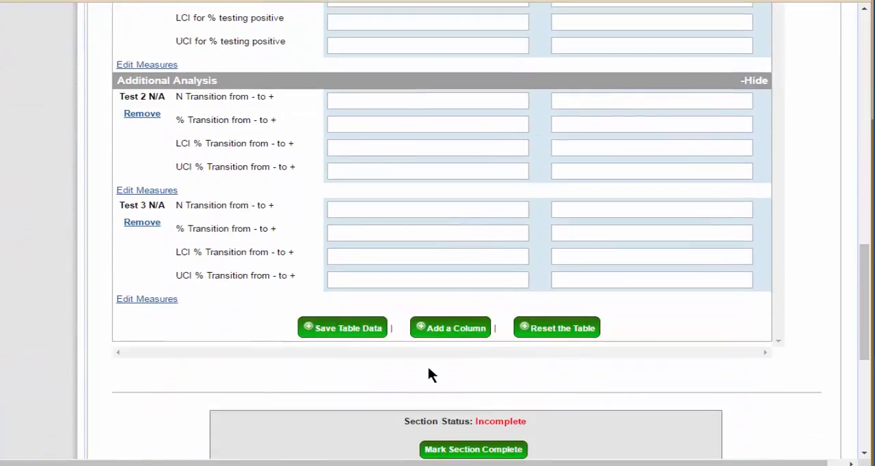
left_click(363, 333)
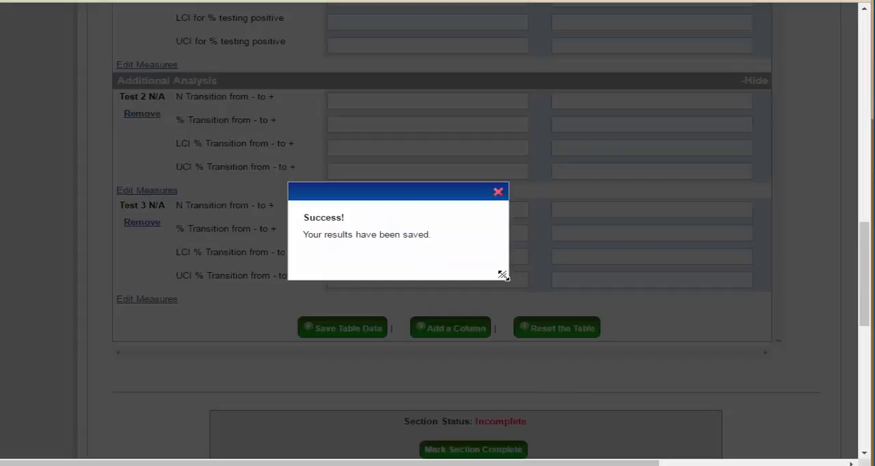
left_click(498, 192)
Switch the results population to non-IBD patients and review its table from Descriptive Statistics through Additional Analysis.
scroll(513, 283, "up", 12)
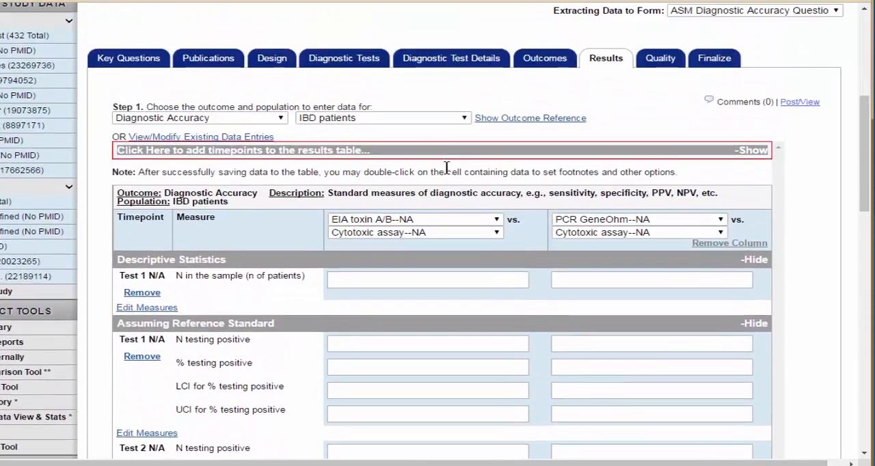
left_click(464, 118)
left_click(345, 166)
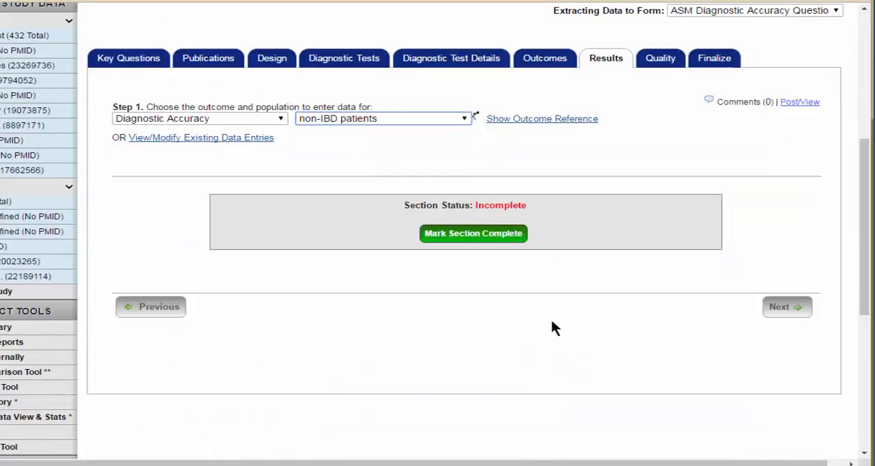
scroll(555, 356, "down", 6)
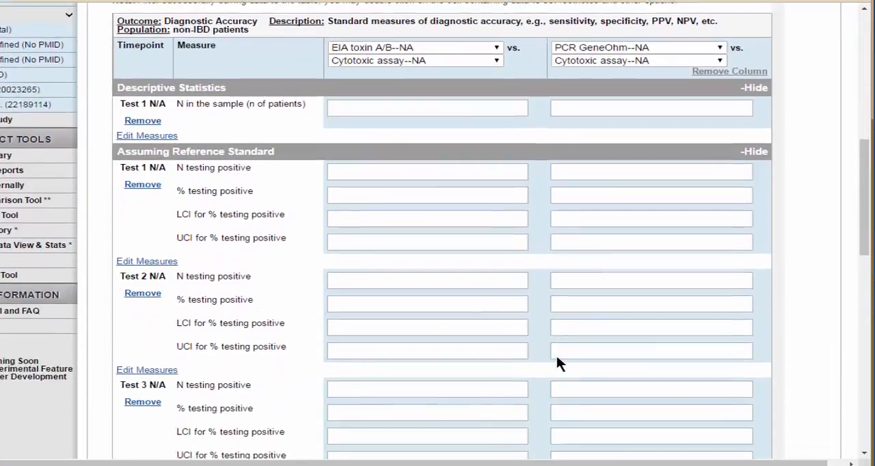
scroll(557, 356, "down", 3)
scroll(556, 361, "up", 7)
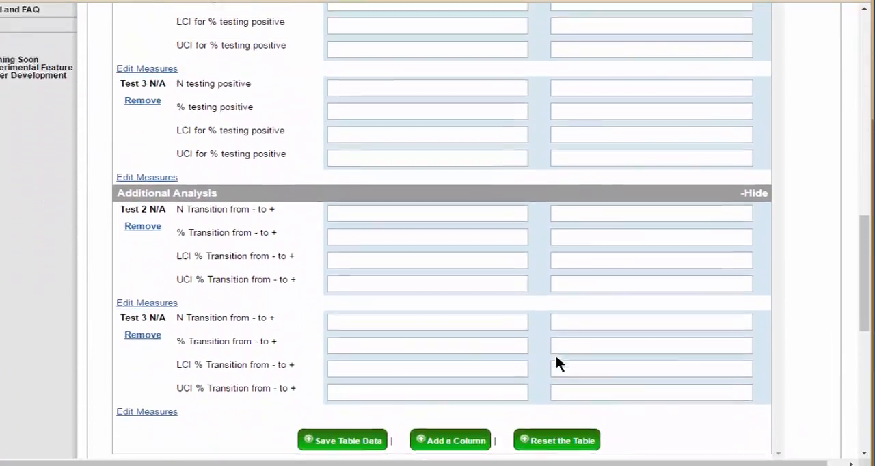
scroll(556, 366, "up", 2)
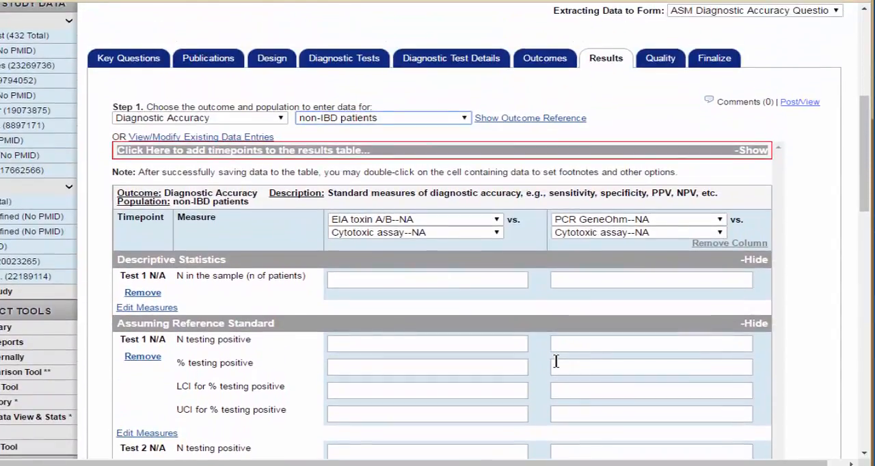